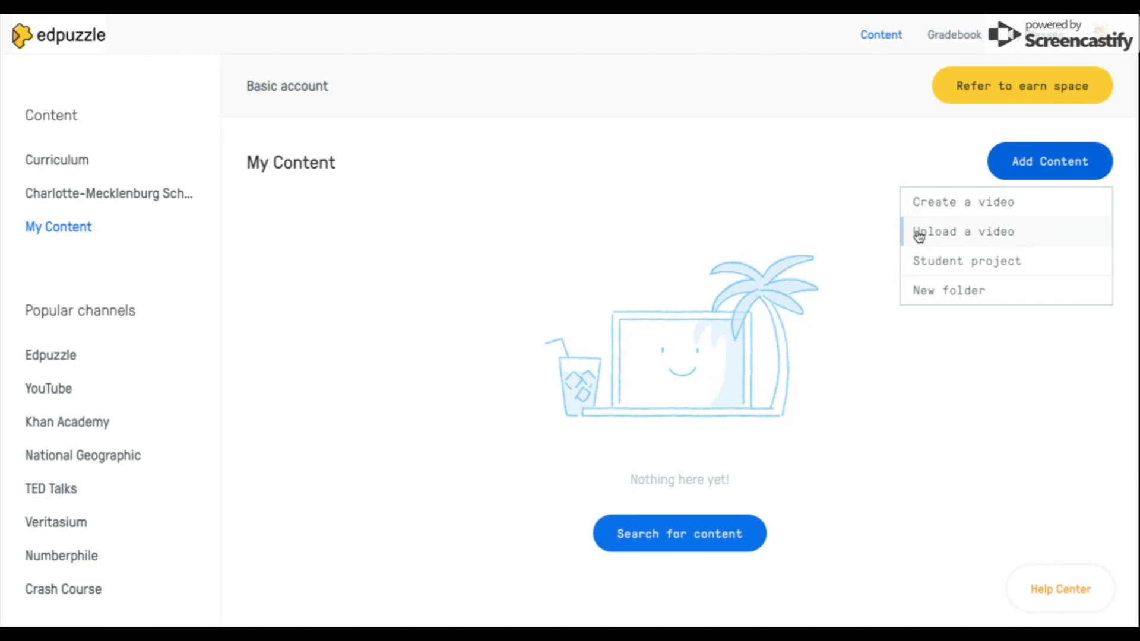
Start creating a video and browse the videos offered in the Edpuzzle channel
left_click(928, 204)
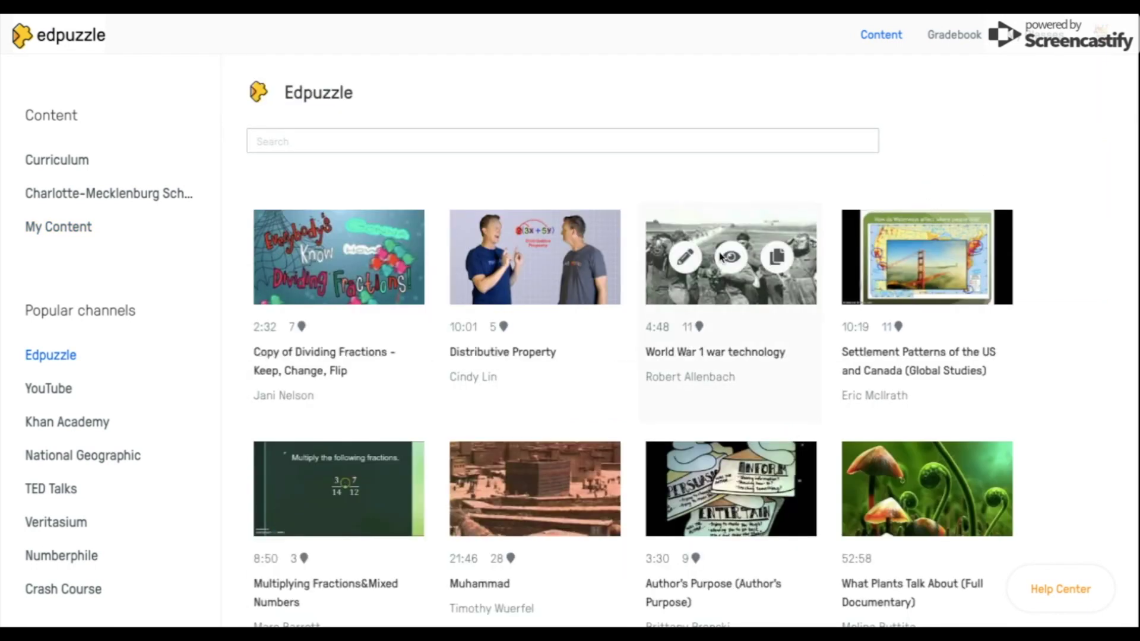
scroll(843, 426, "down", 1)
scroll(843, 426, "down", 9)
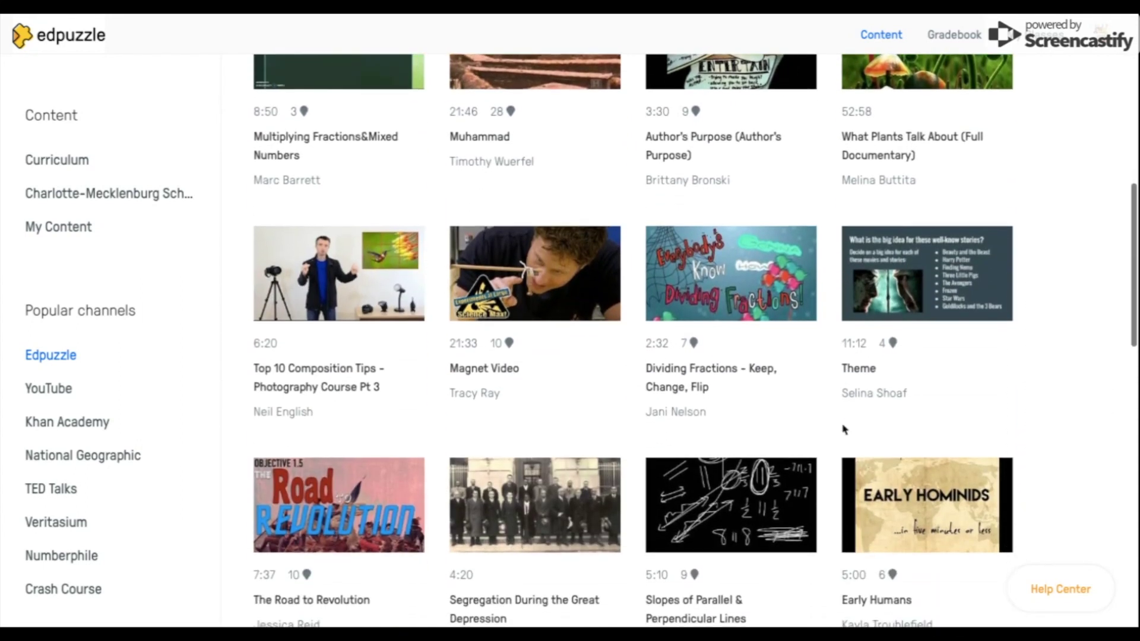
scroll(843, 428, "down", 7)
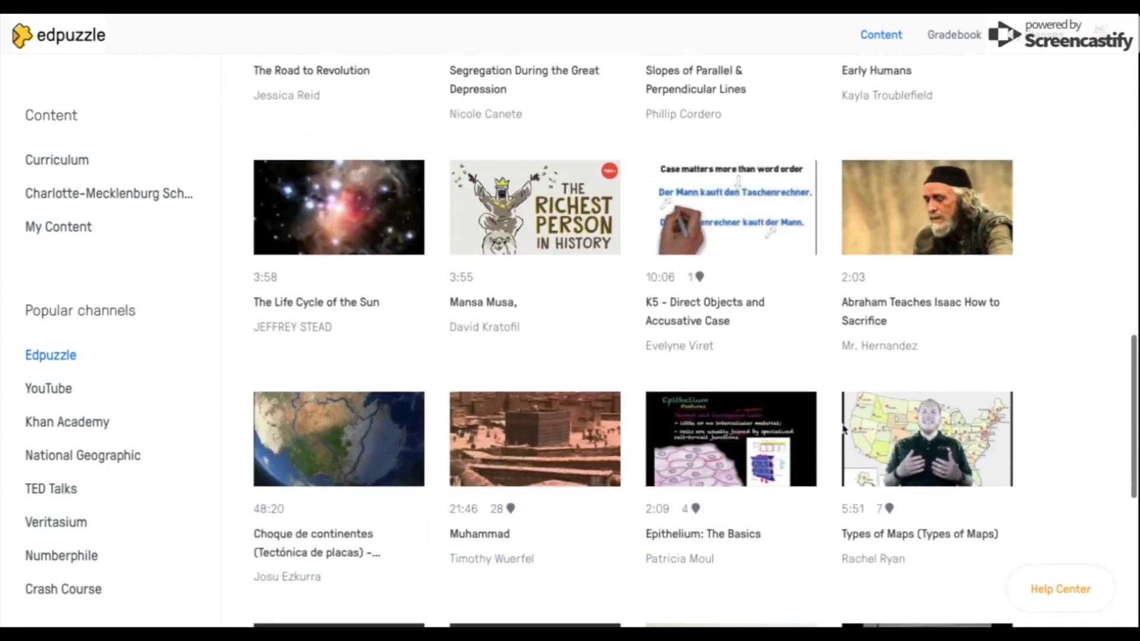
scroll(843, 426, "up", 15)
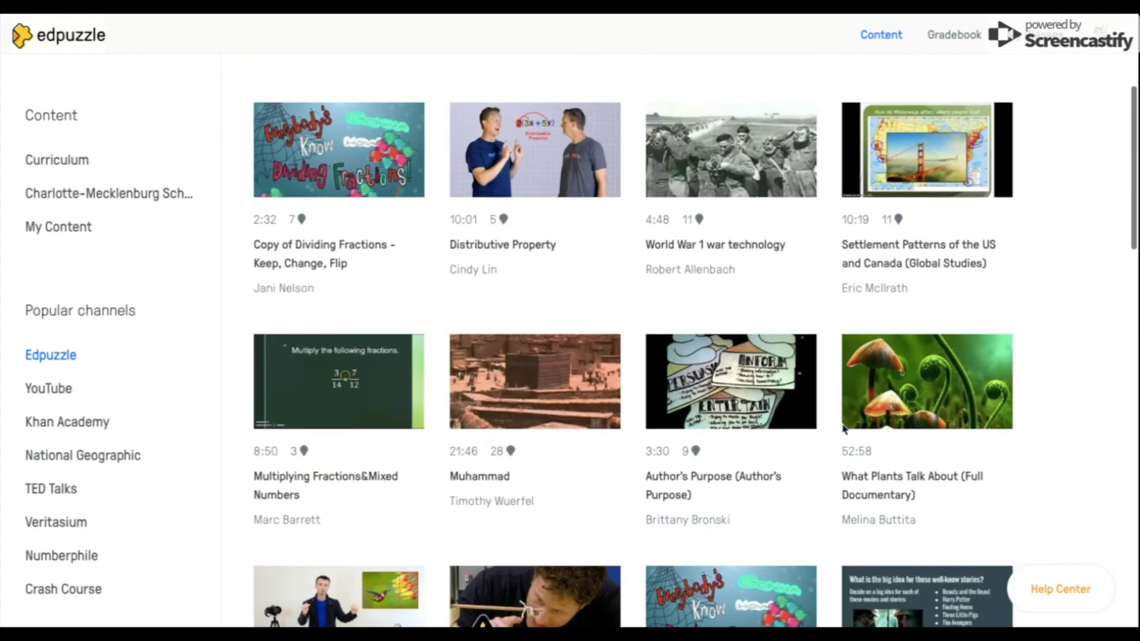
scroll(843, 428, "up", 2)
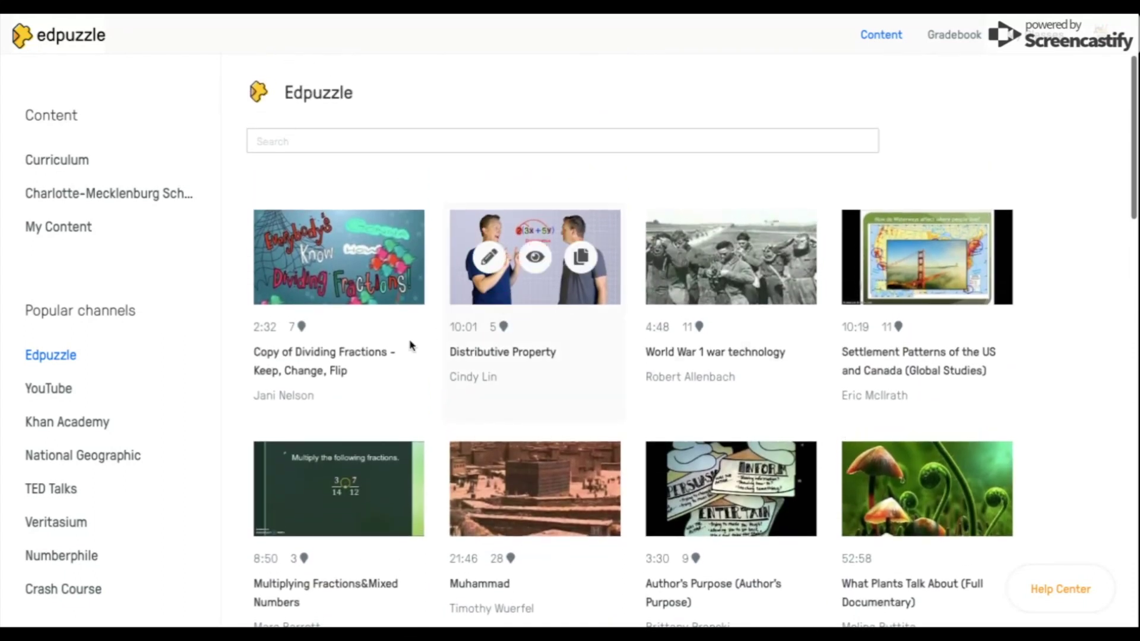
Search the YouTube channel for "7.ee.4 2 step equations" and open the video "7.EE.4 - Solve Two-Step Equations" for editing
left_click(55, 392)
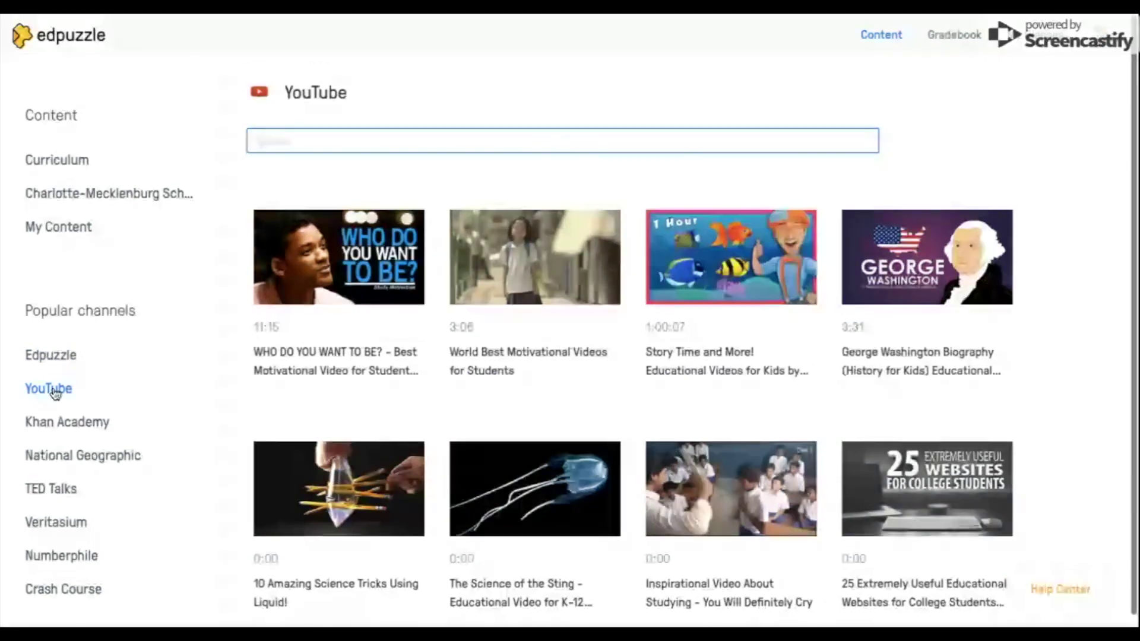
type("7.ee.4")
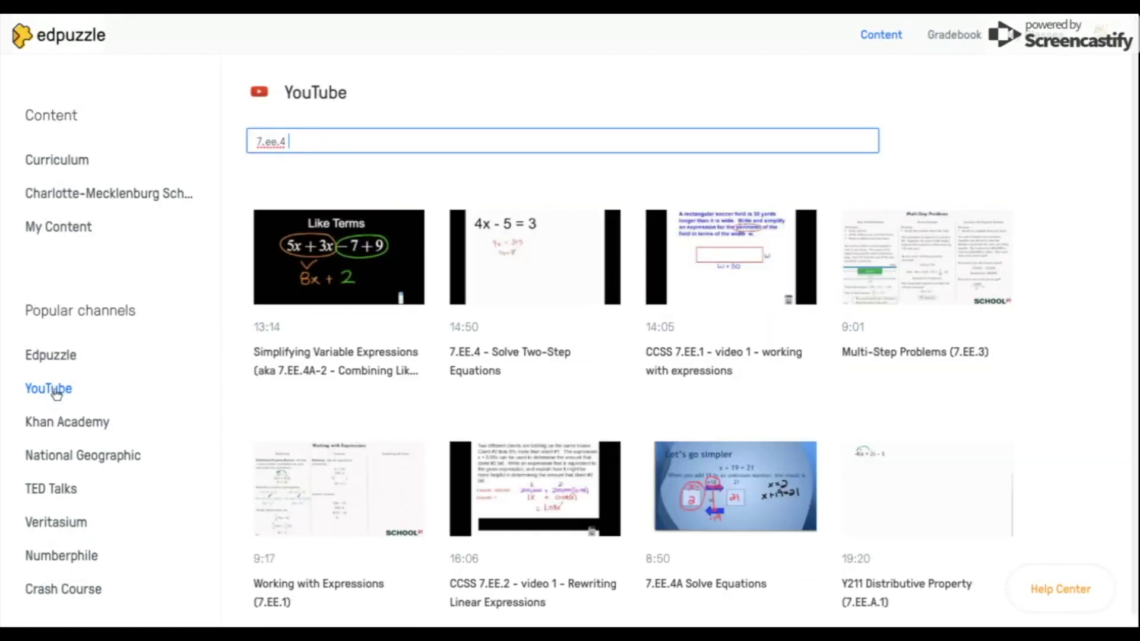
type(" 2 ")
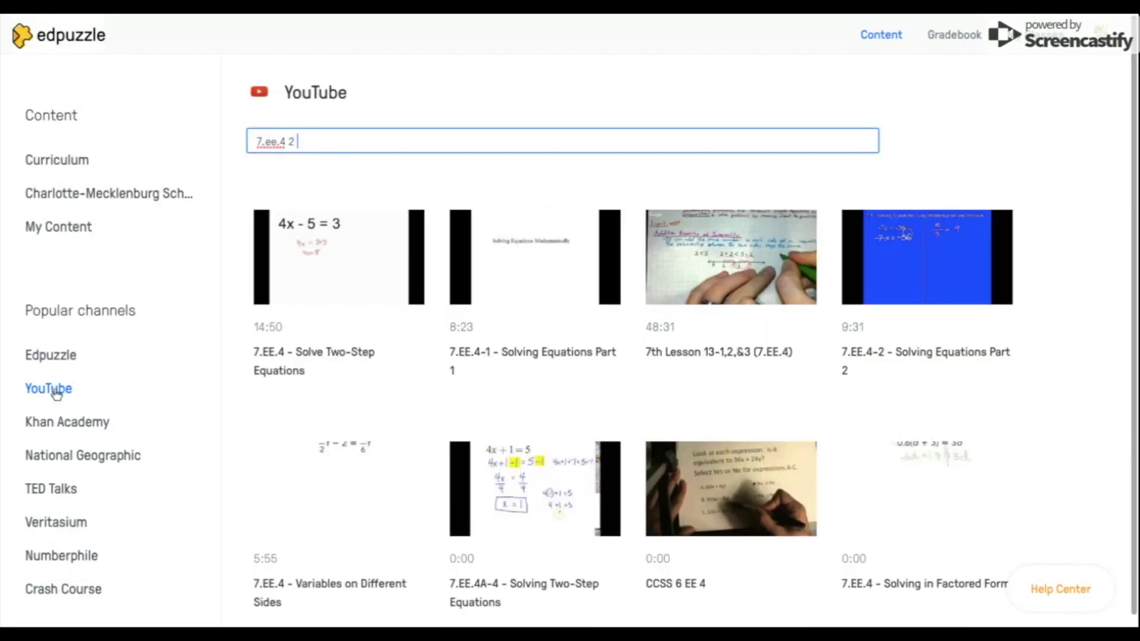
type("step equations")
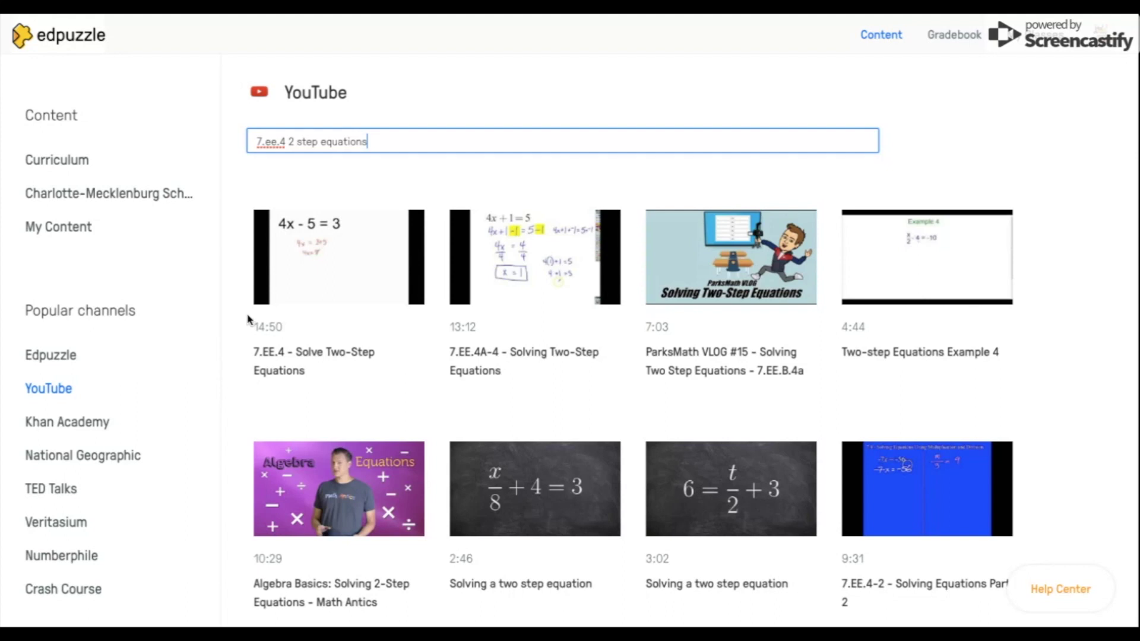
mouse_move(248, 319)
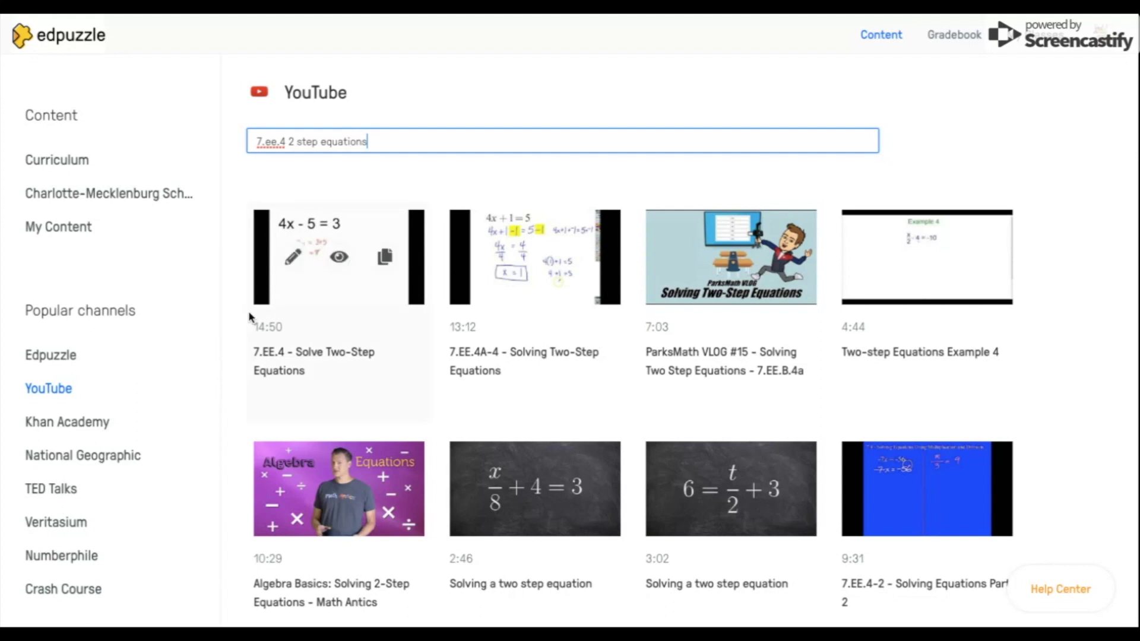
left_click(292, 262)
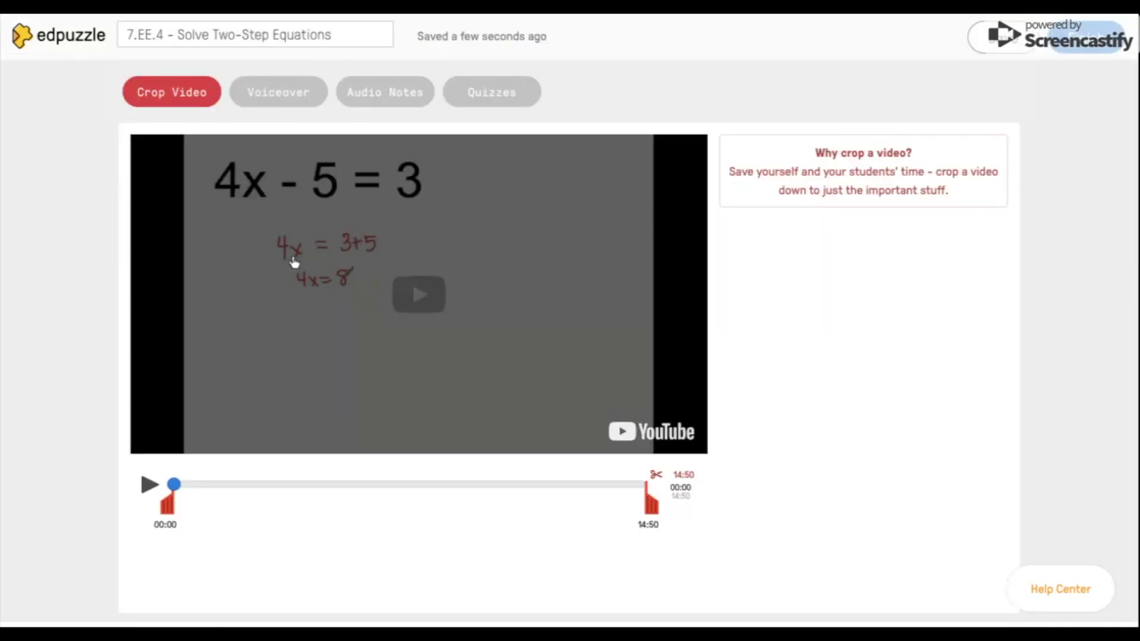
Play the video and crop it to start at 02:04 and end at 13:24
left_click(403, 302)
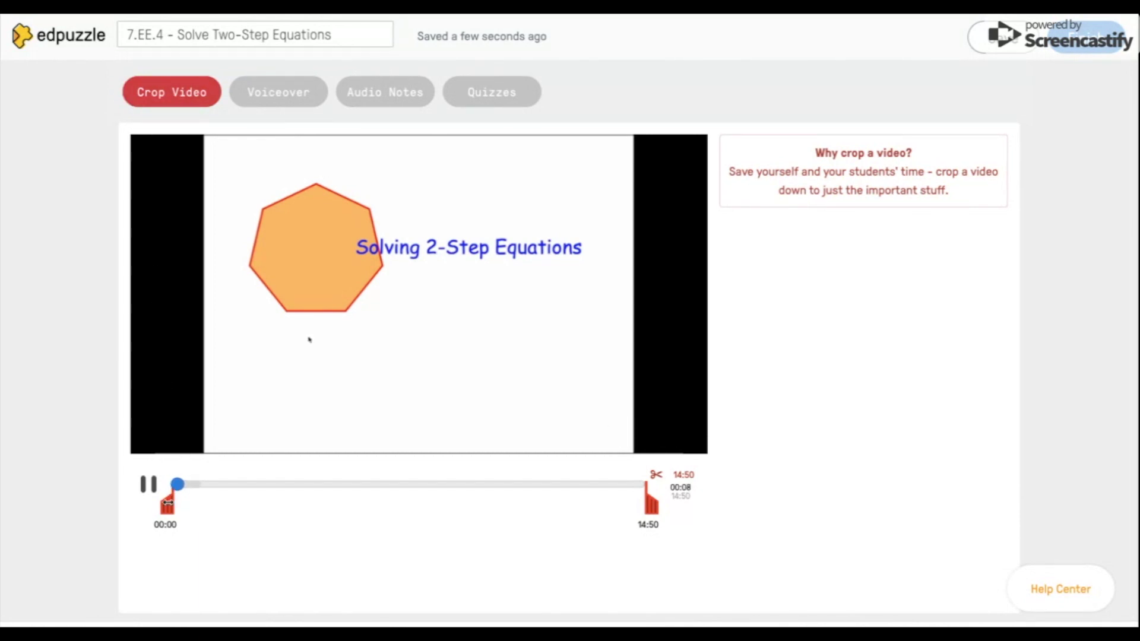
left_click_drag(167, 504, 234, 505)
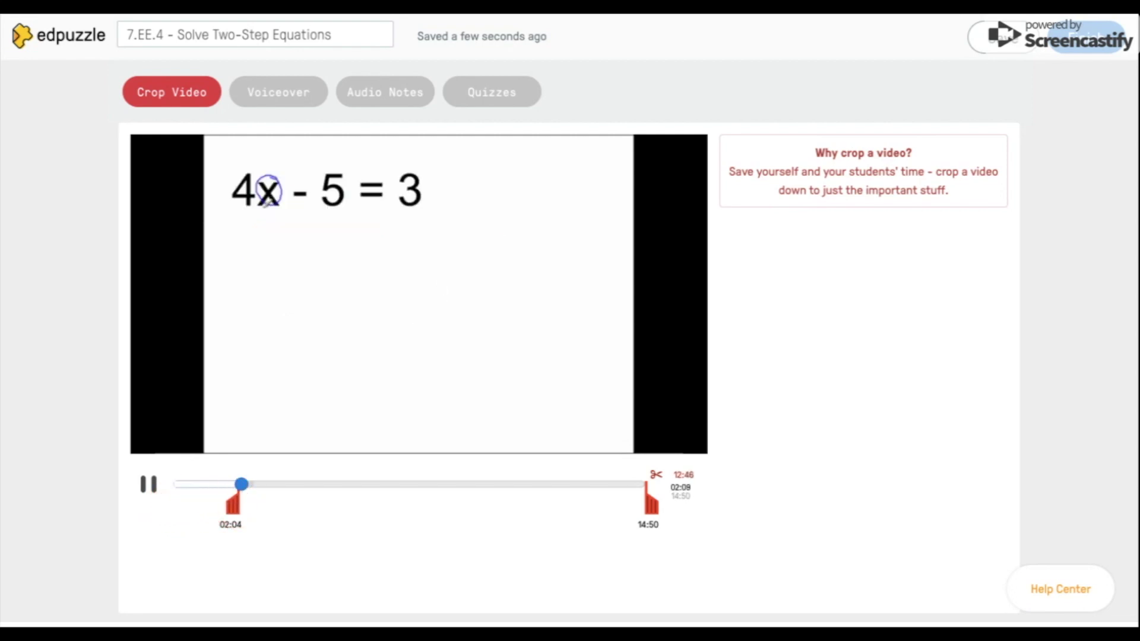
left_click_drag(651, 504, 604, 504)
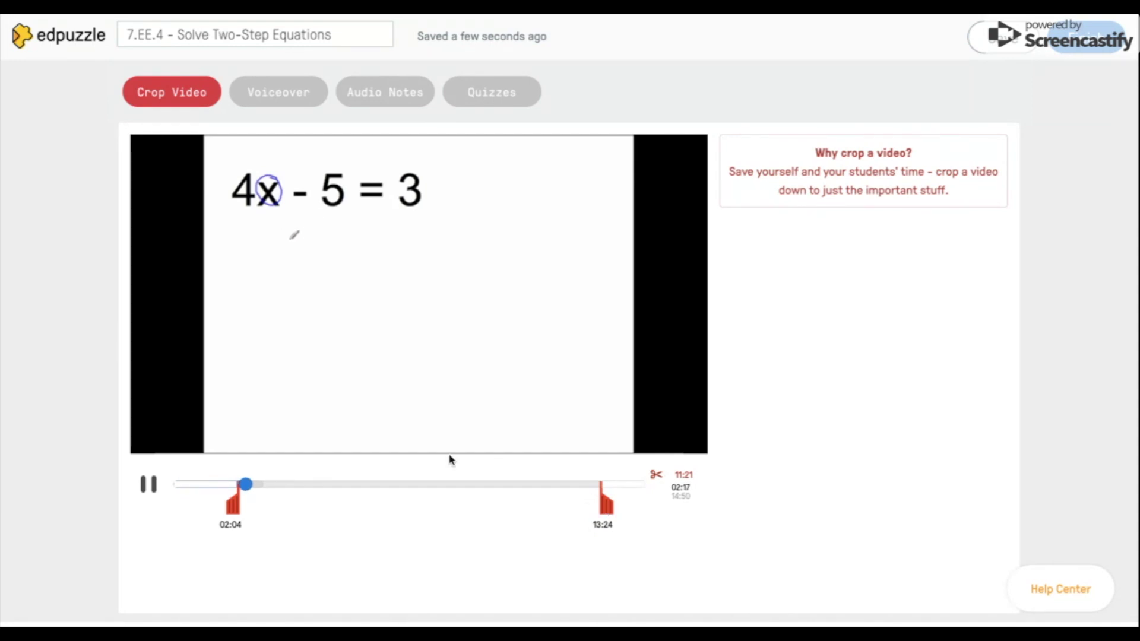
View the voiceover option, then record an audio note at 00:38 in the cropped video
left_click(270, 100)
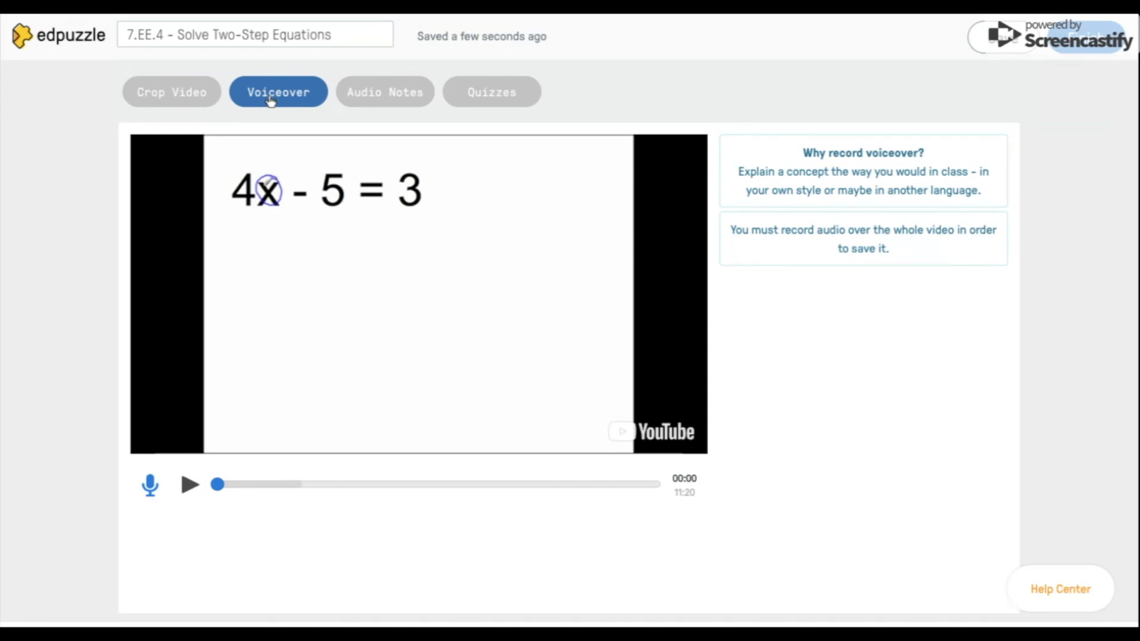
left_click(366, 93)
left_click(150, 486)
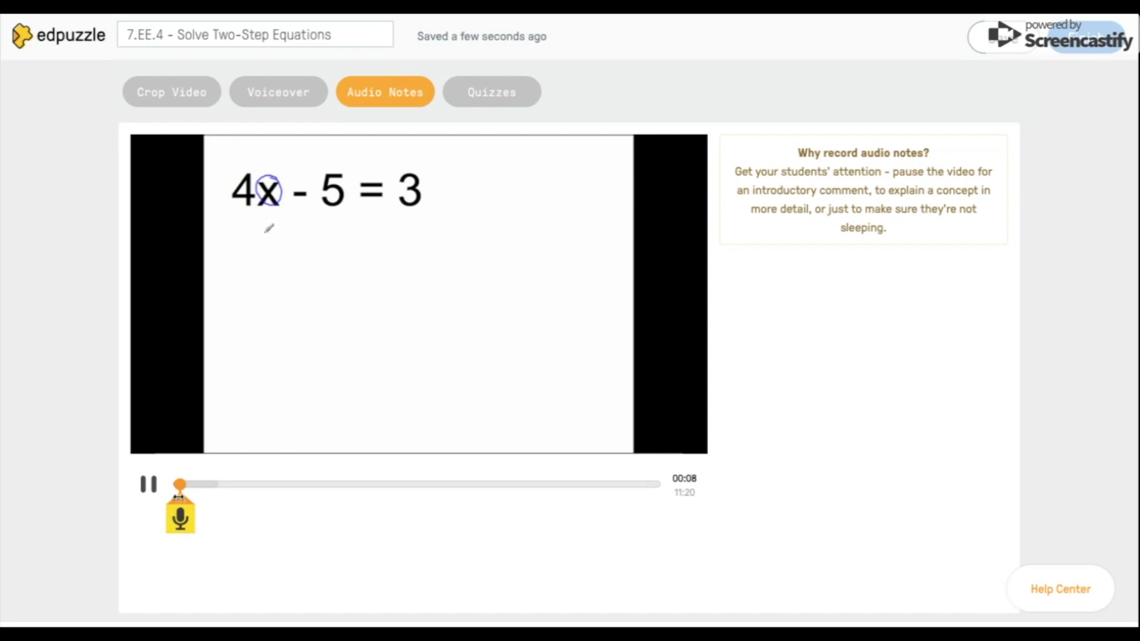
left_click_drag(179, 485, 200, 485)
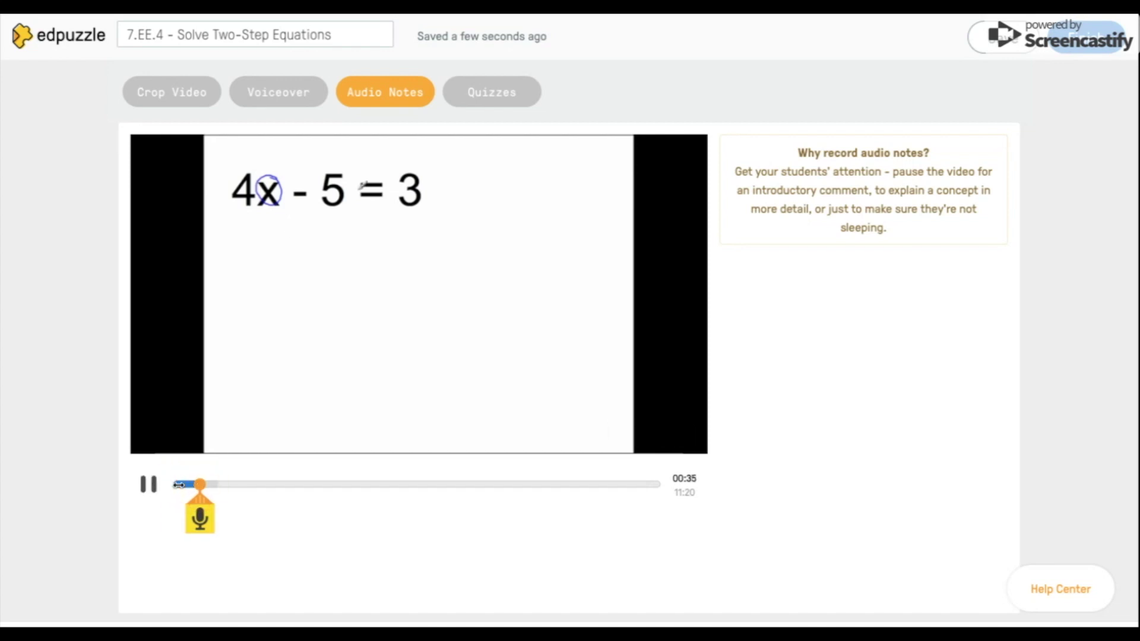
left_click(202, 521)
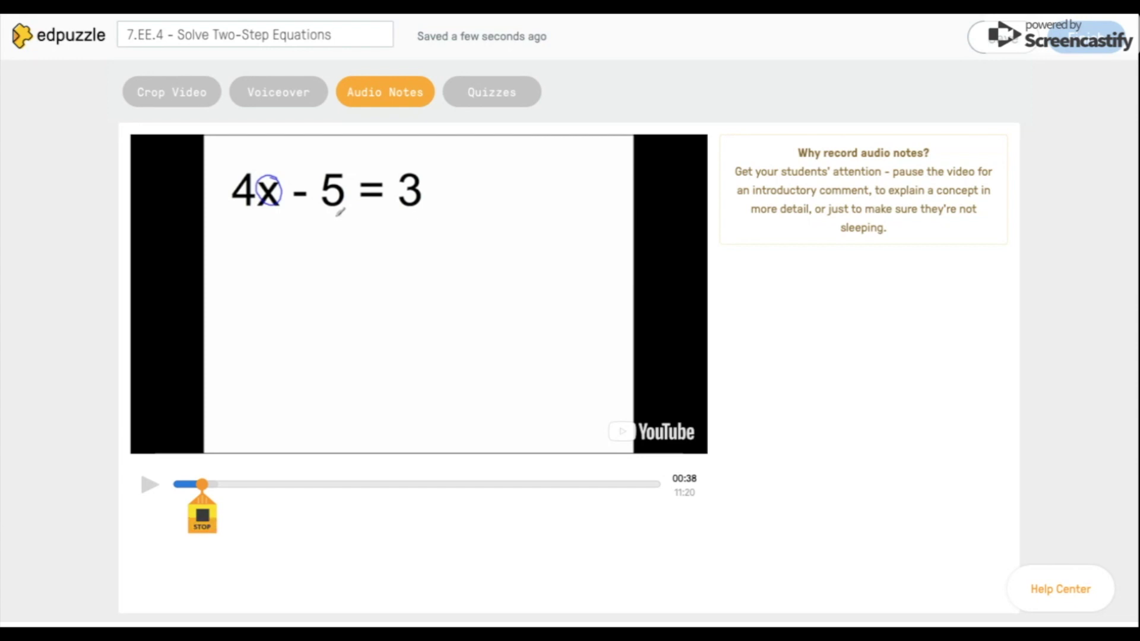
left_click(202, 515)
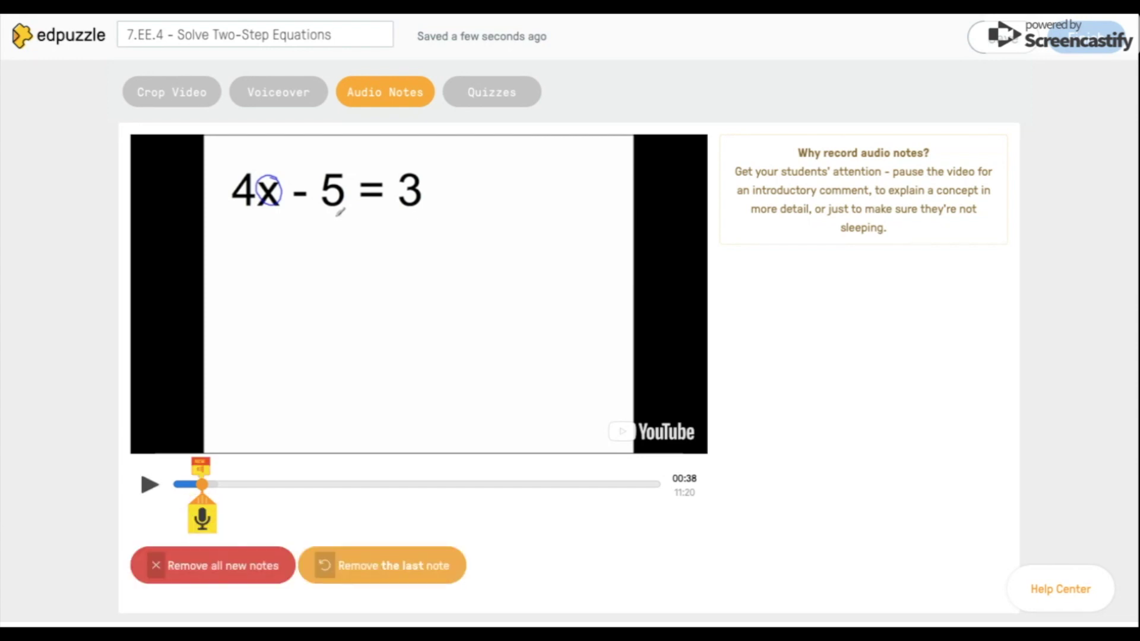
Record a second audio note at 02:18 in the video
left_click(151, 486)
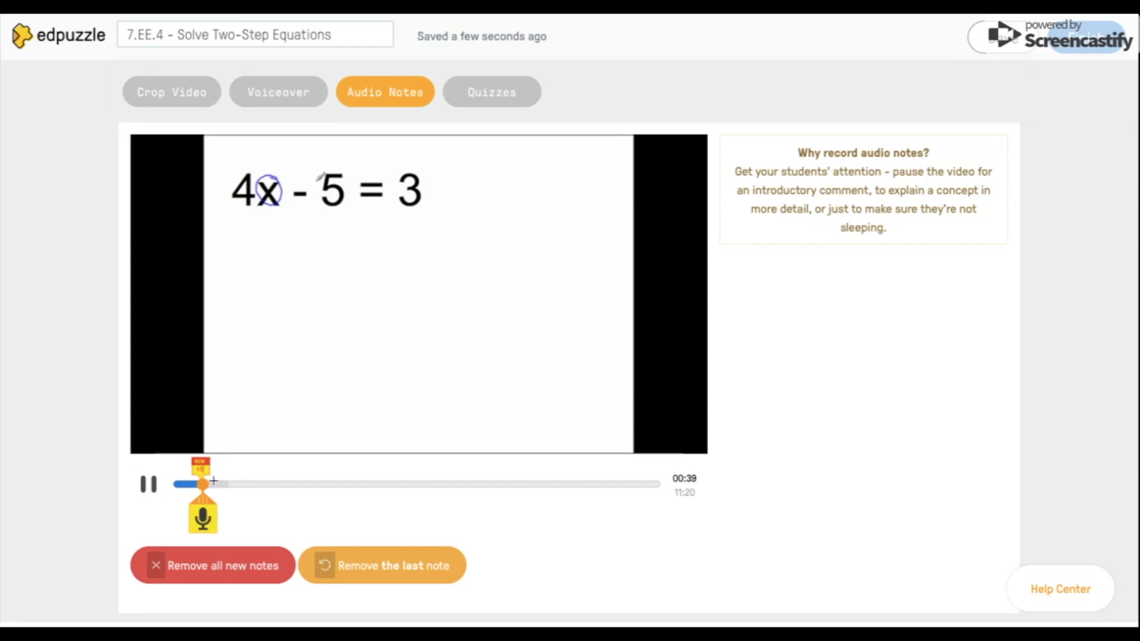
left_click_drag(203, 484, 270, 483)
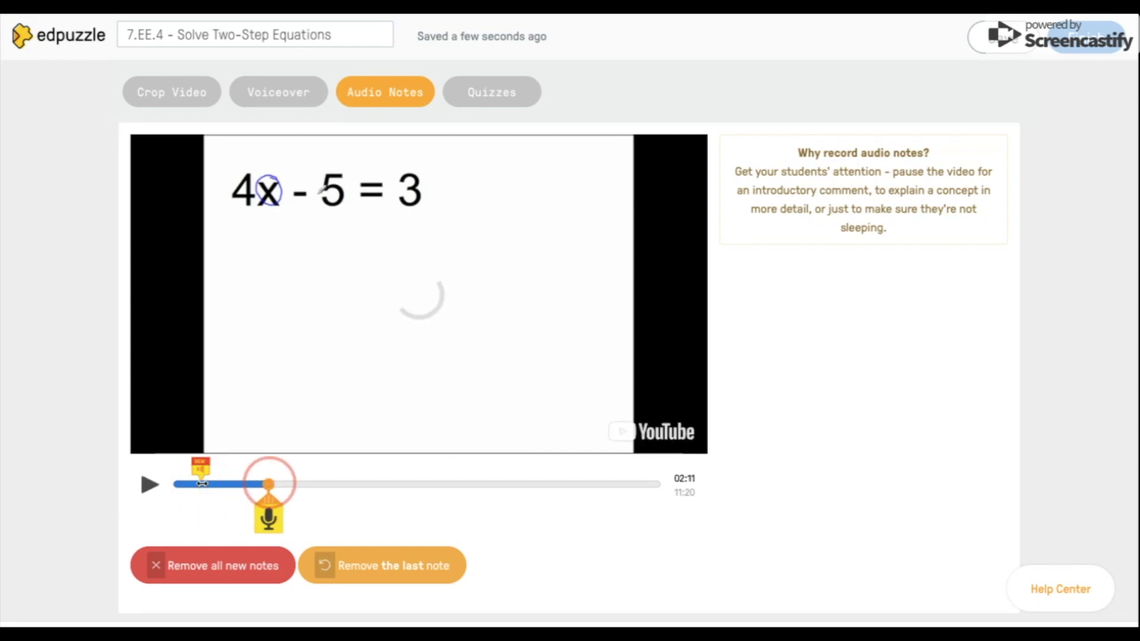
left_click(273, 521)
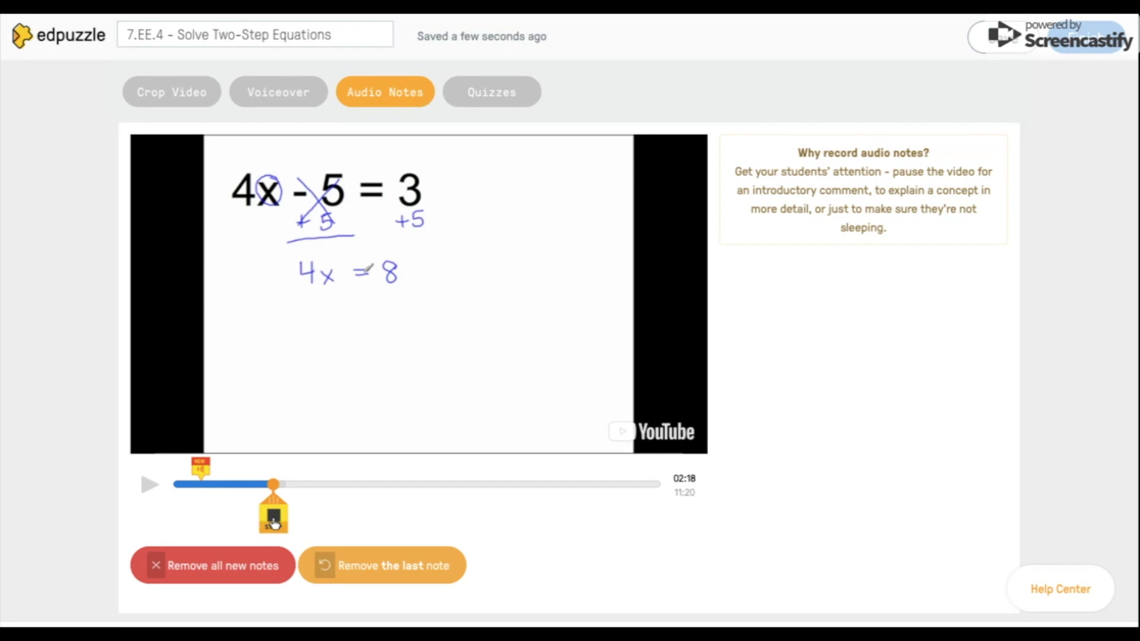
left_click(274, 516)
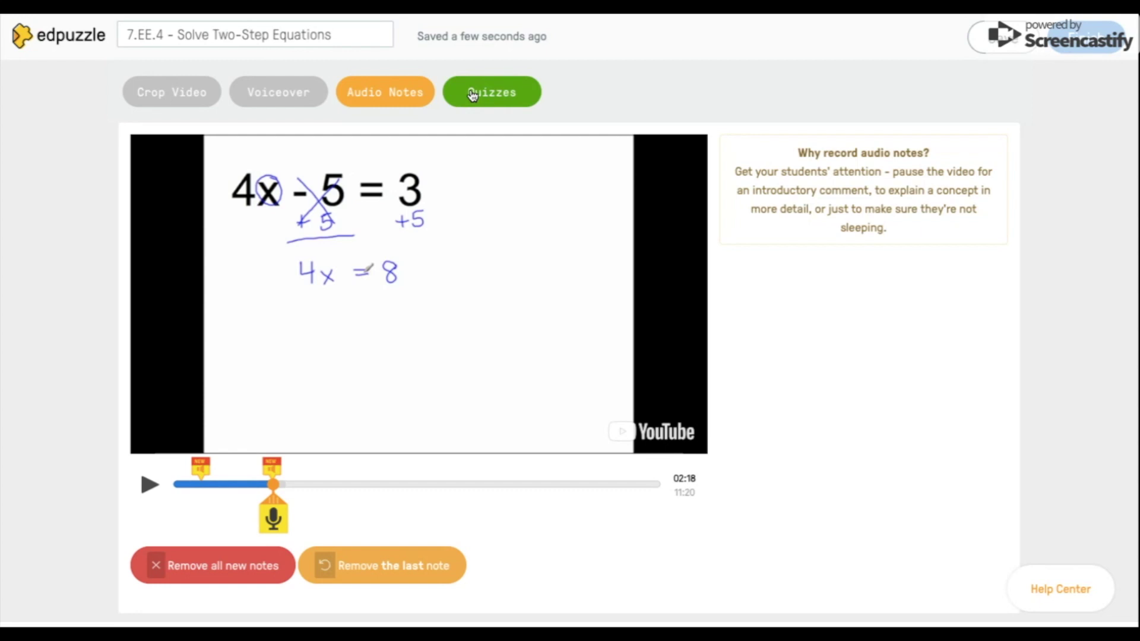
Add an open-ended quiz question at 02:18 in the video and check its feedback field before returning to the question field
left_click(484, 92)
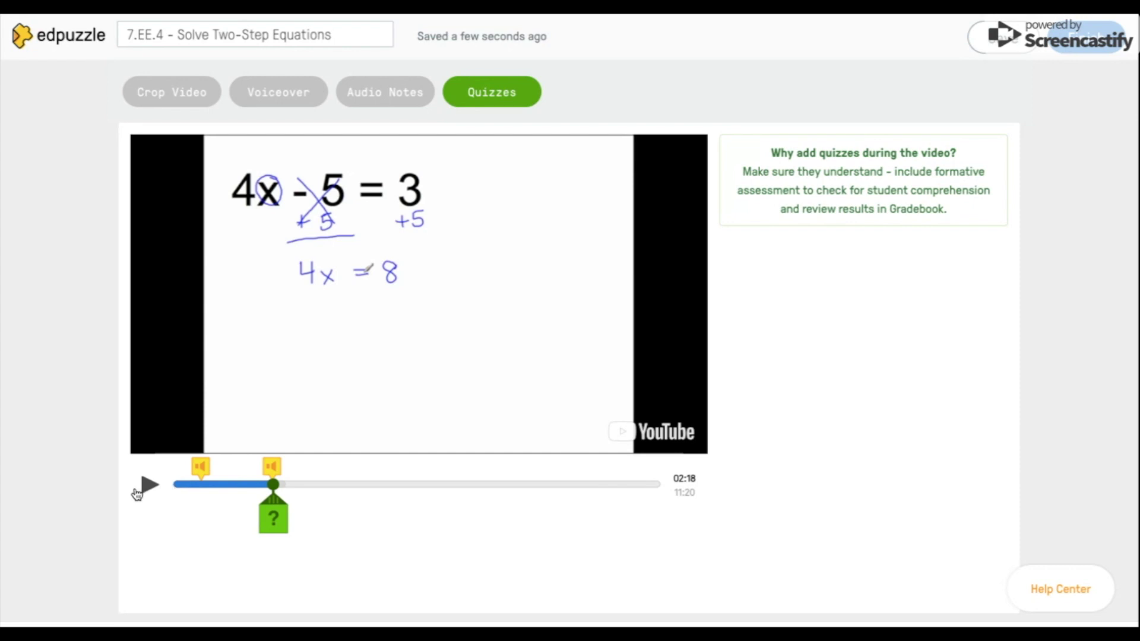
left_click(148, 485)
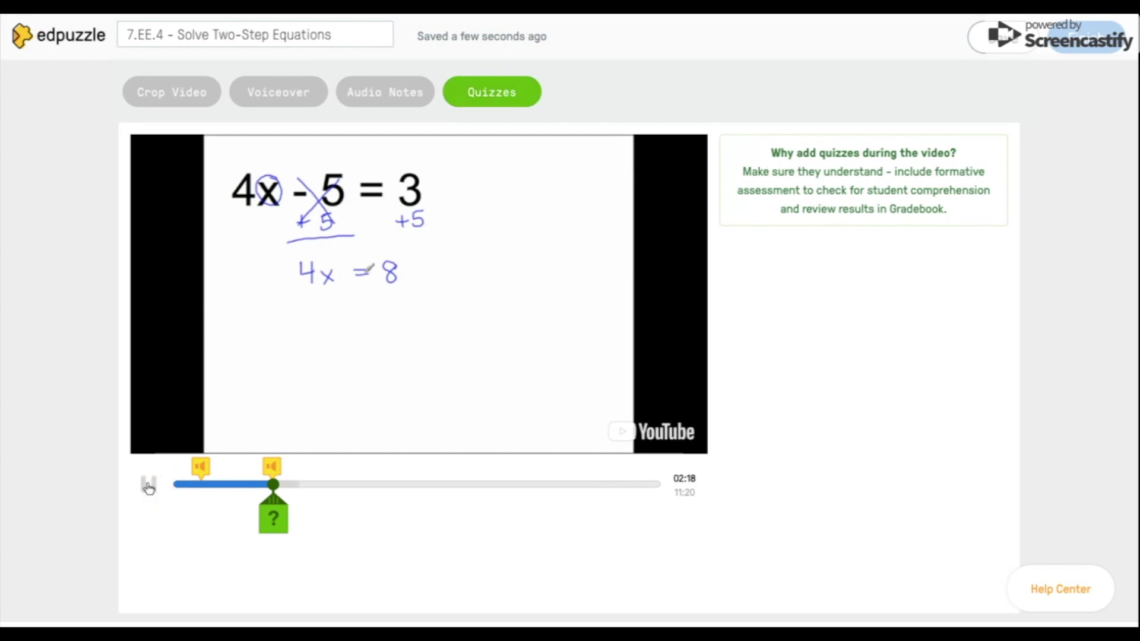
left_click(274, 519)
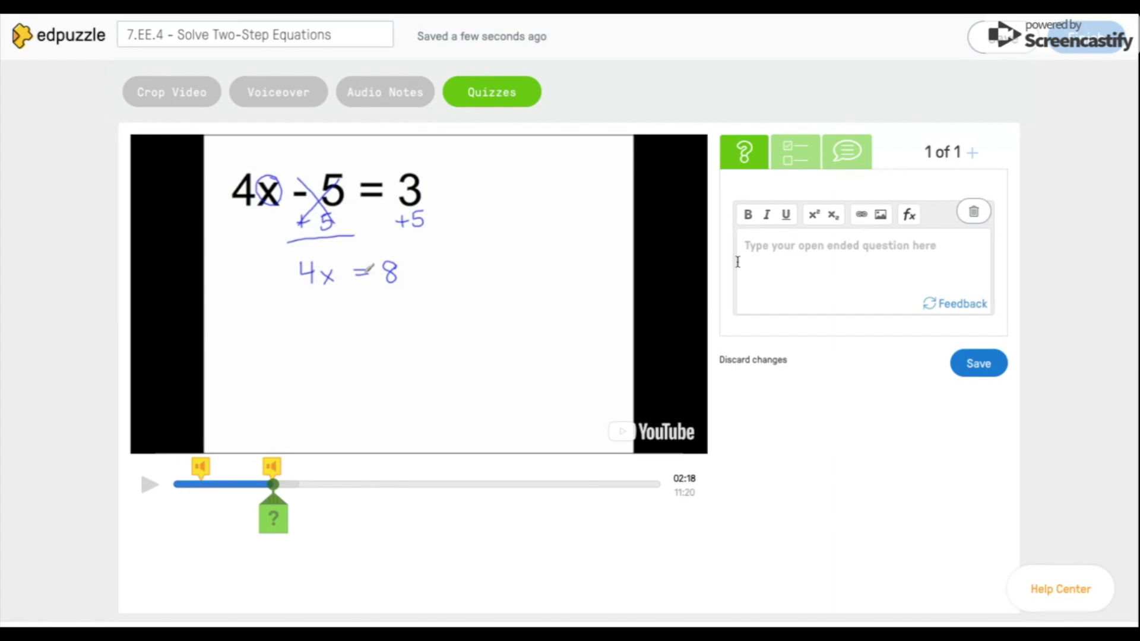
left_click(748, 217)
left_click(959, 306)
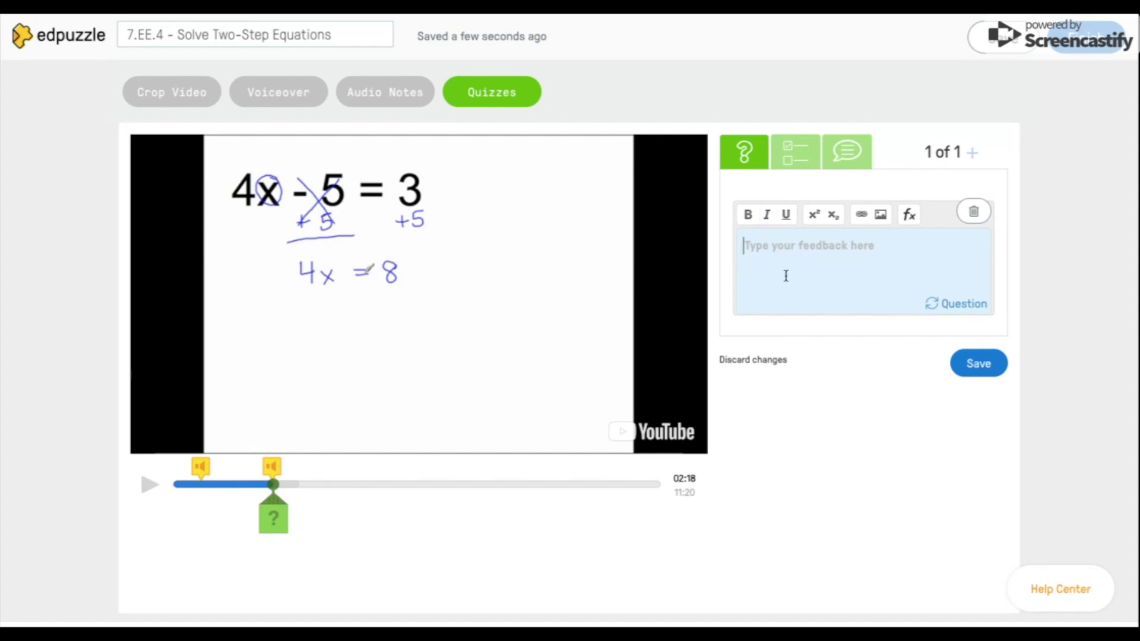
left_click(944, 303)
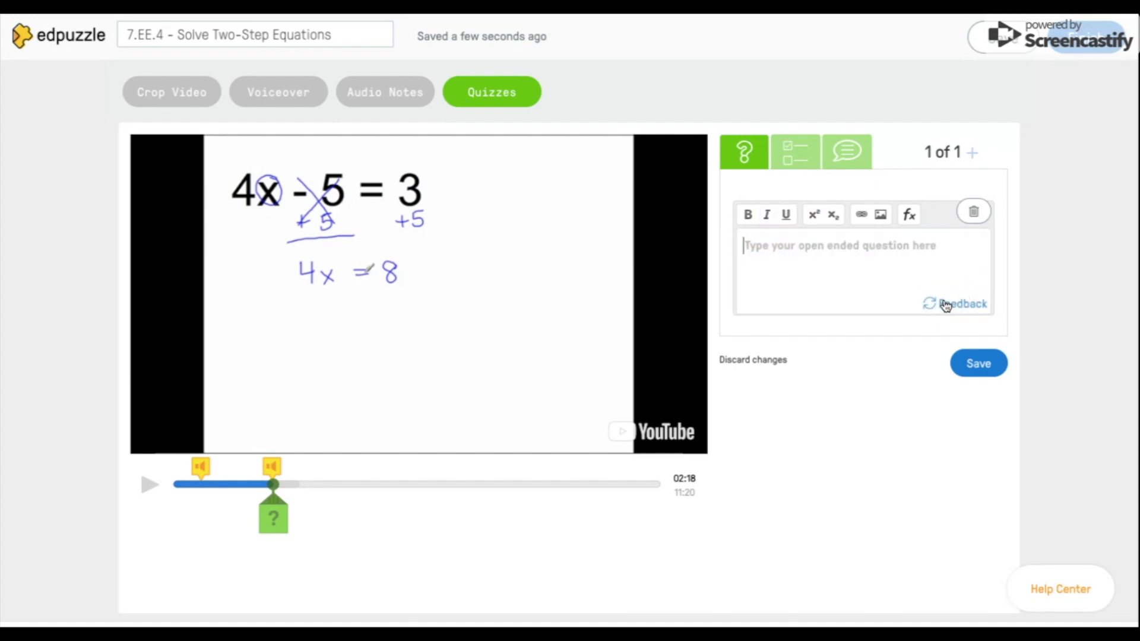
left_click(828, 266)
Change the quiz item to multiple choice, add a third answer and mark the second answer as correct
left_click(793, 153)
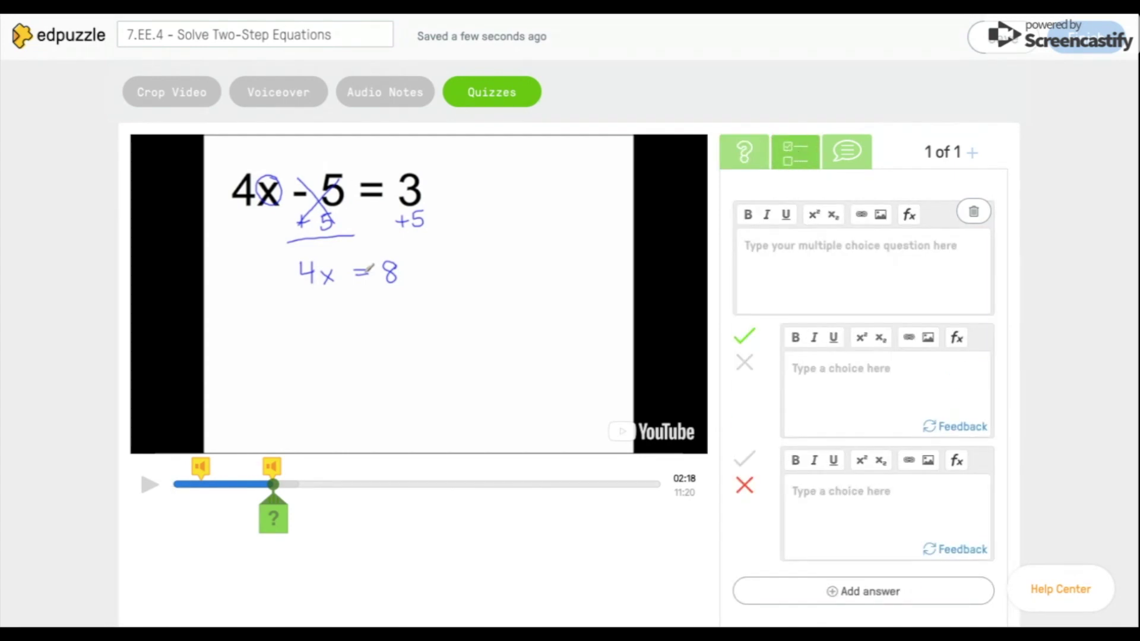
scroll(870, 274, "down", 1)
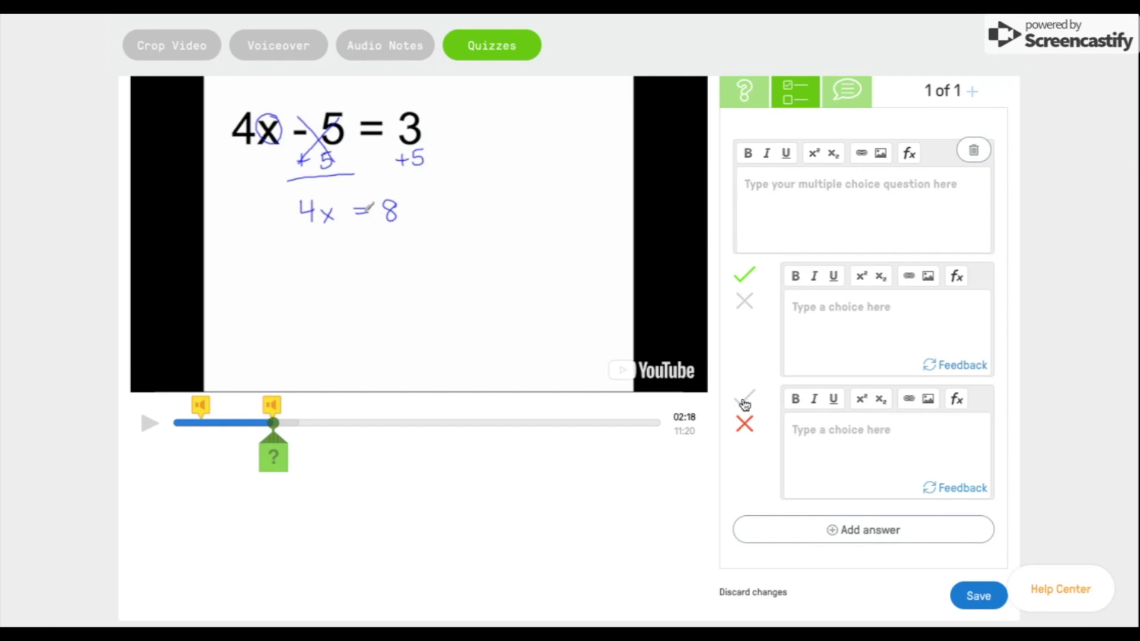
left_click(849, 530)
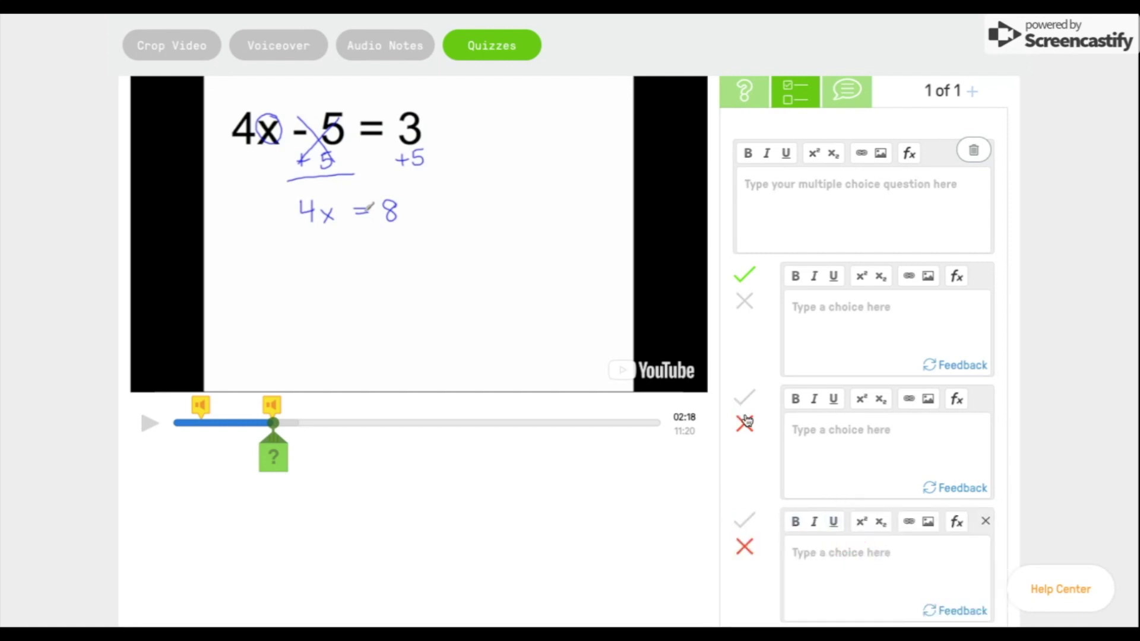
left_click(744, 397)
scroll(744, 373, "up", 1)
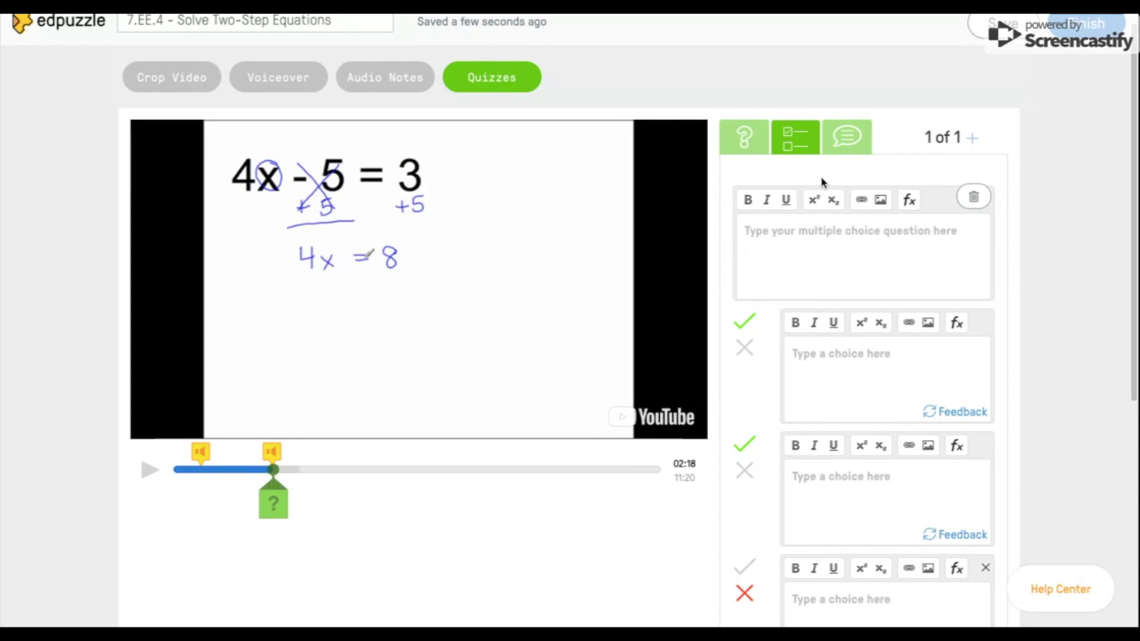
Change the quiz item at 02:18 to a comment
left_click(847, 138)
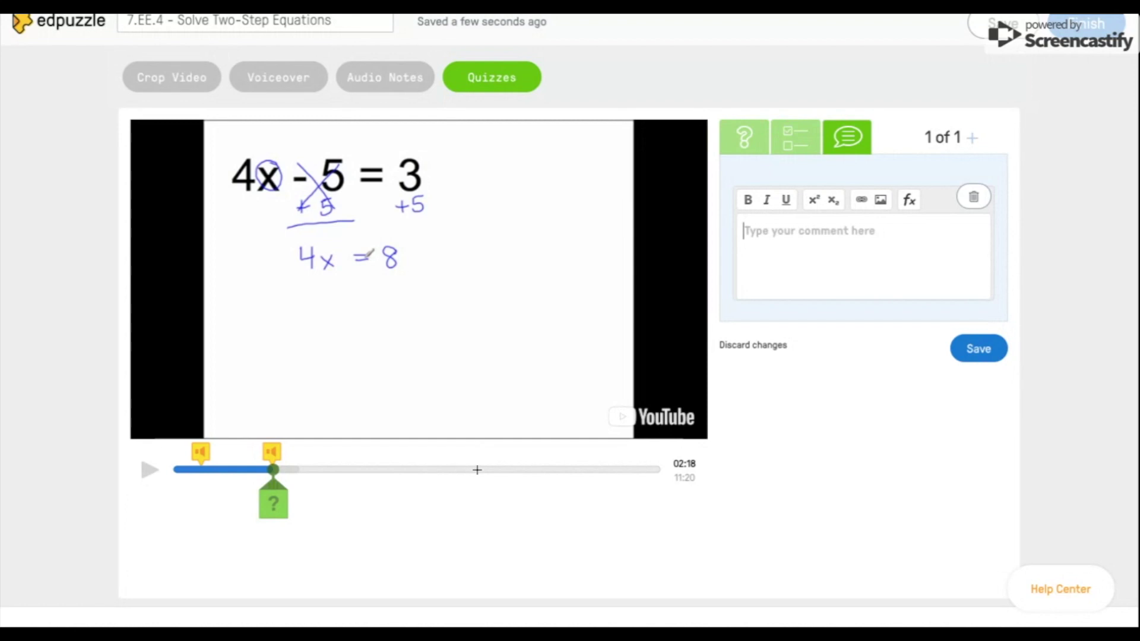
scroll(845, 316, "up", 2)
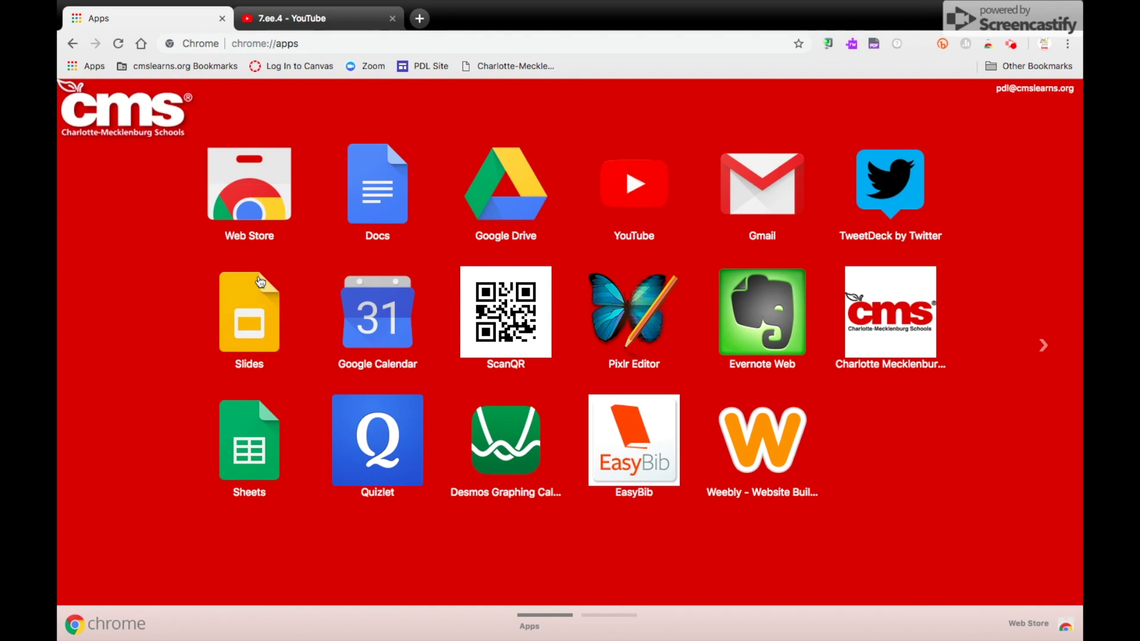
Open the Chrome Web Store and search it for "edpuzzle extension"
left_click(252, 220)
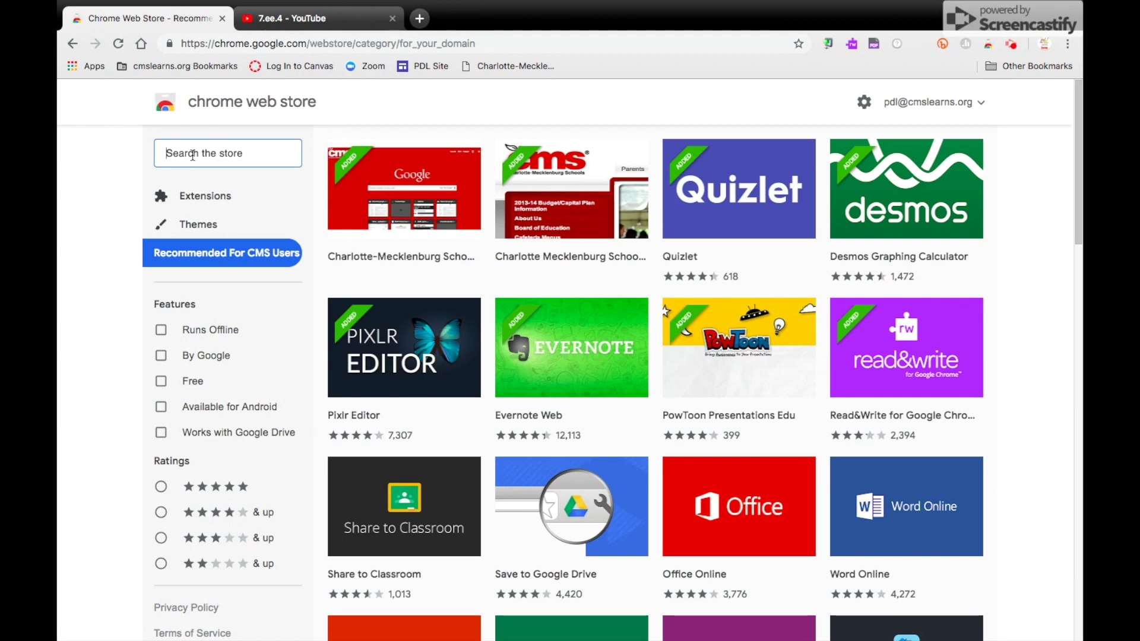
type("edpuzzle e")
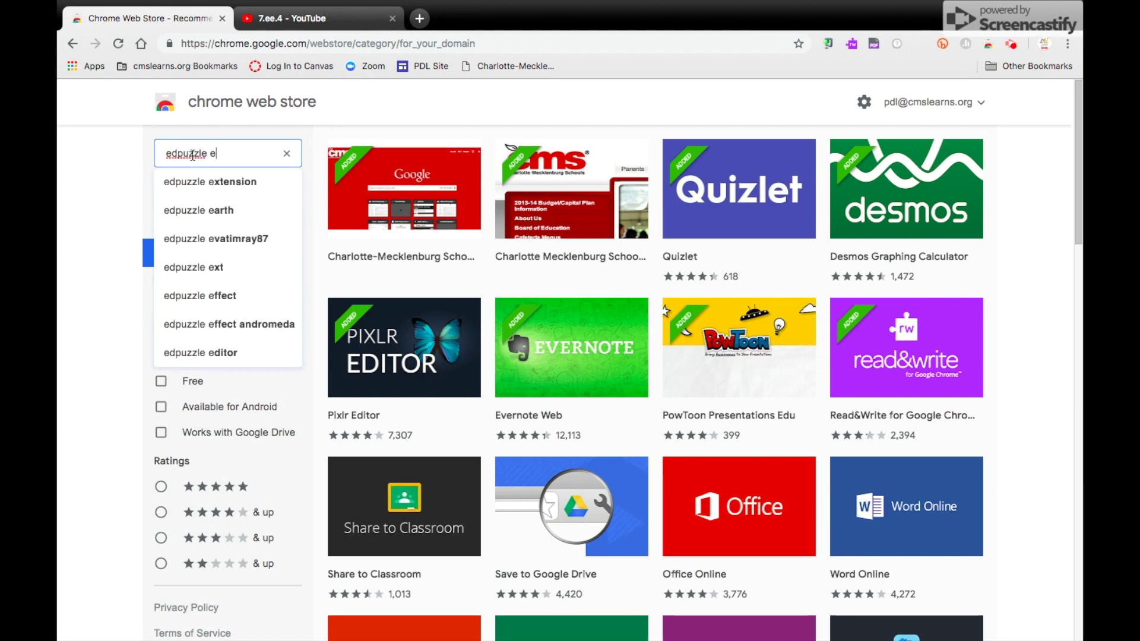
type("xtension")
key("Return")
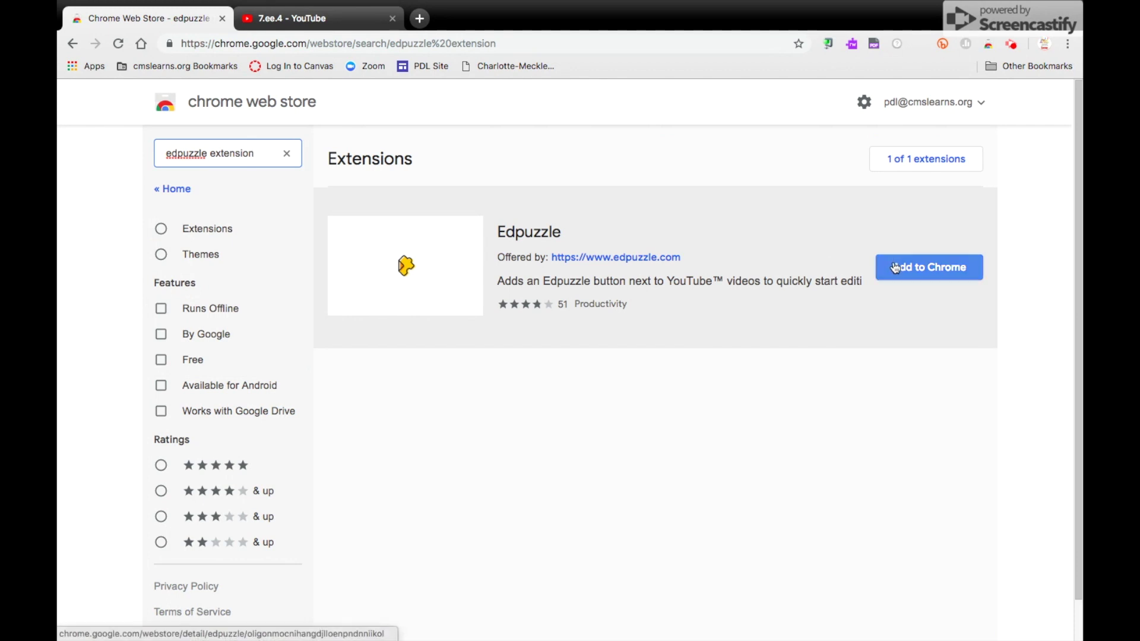
Add the Edpuzzle extension to Chrome and dismiss the installation notice
left_click(894, 268)
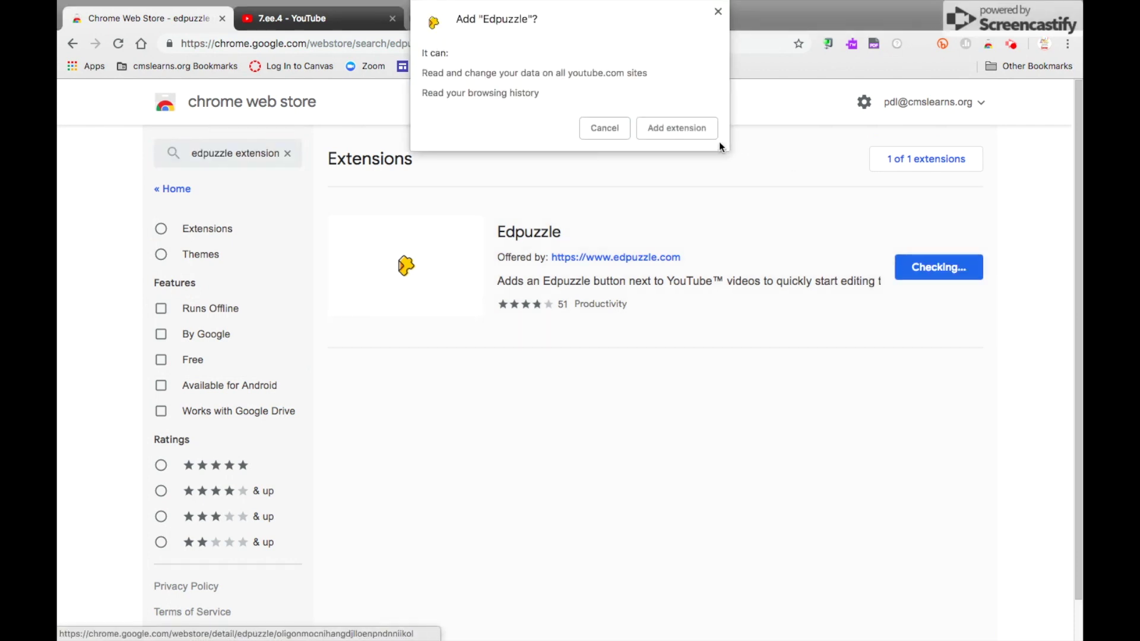
left_click(682, 127)
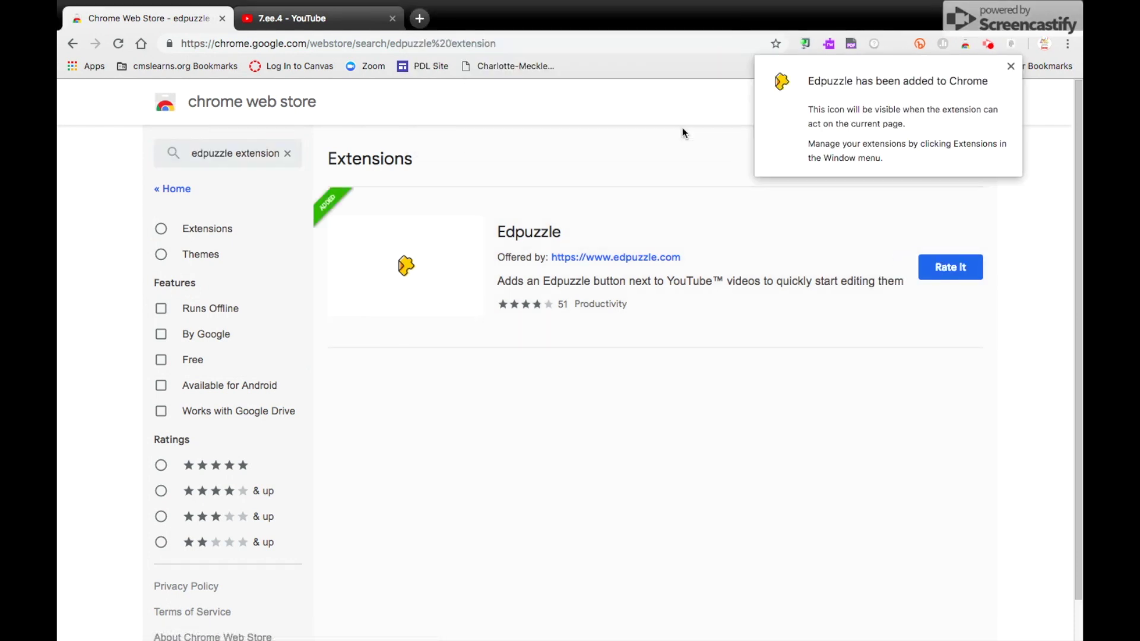
left_click(1011, 66)
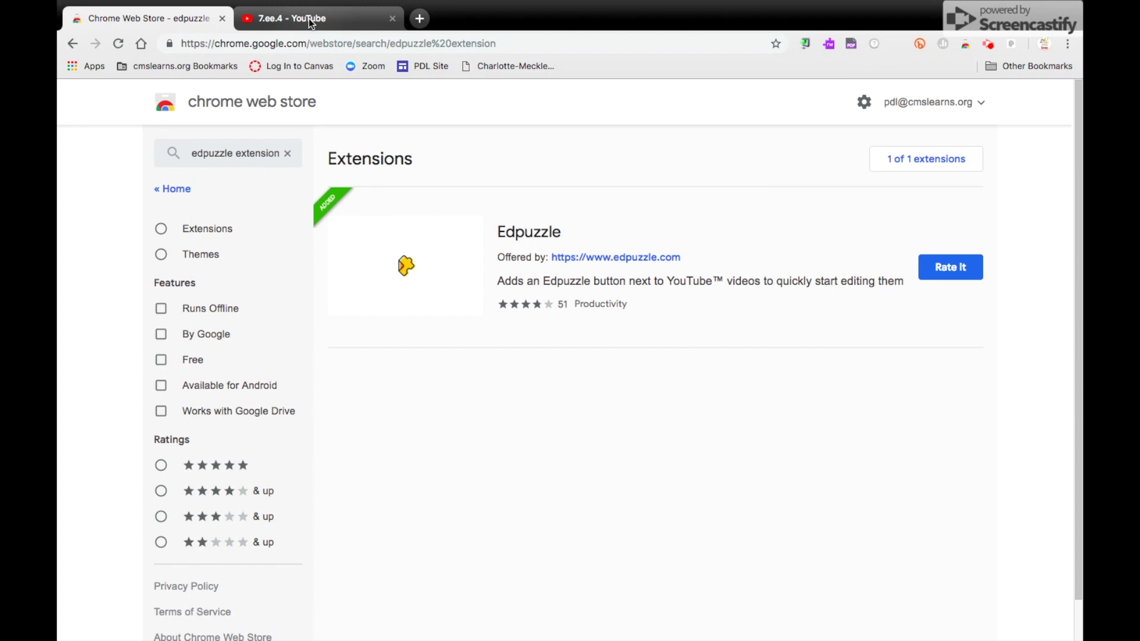
Return to the YouTube results, open the video "7.EE.4 - Solve Two-Step Equations" and send it to Edpuzzle for editing
left_click(309, 19)
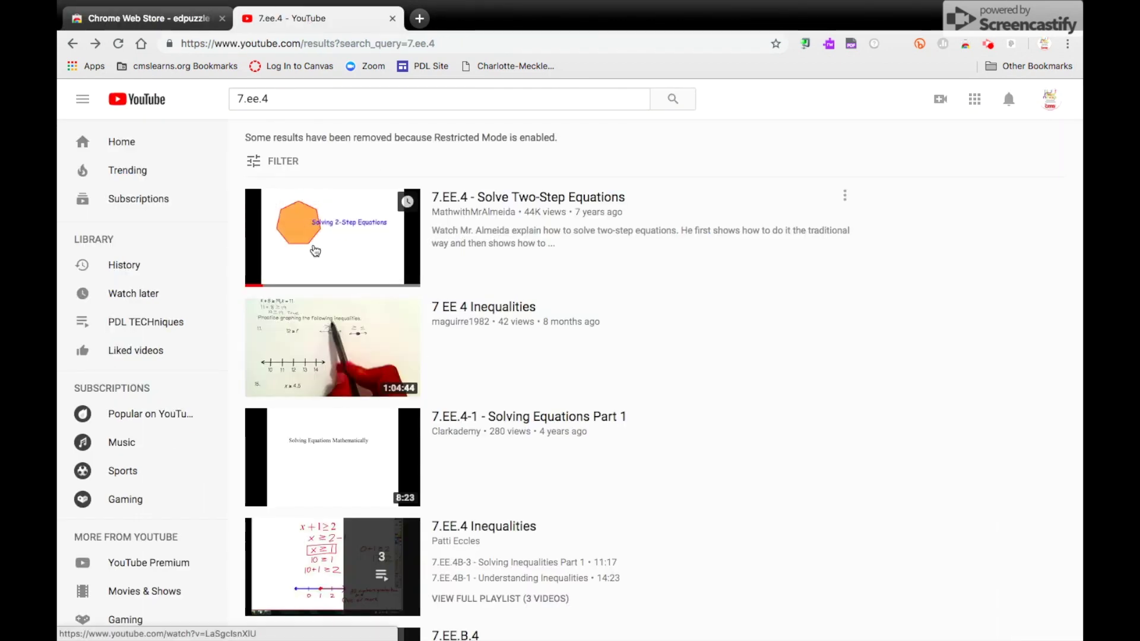
left_click(315, 250)
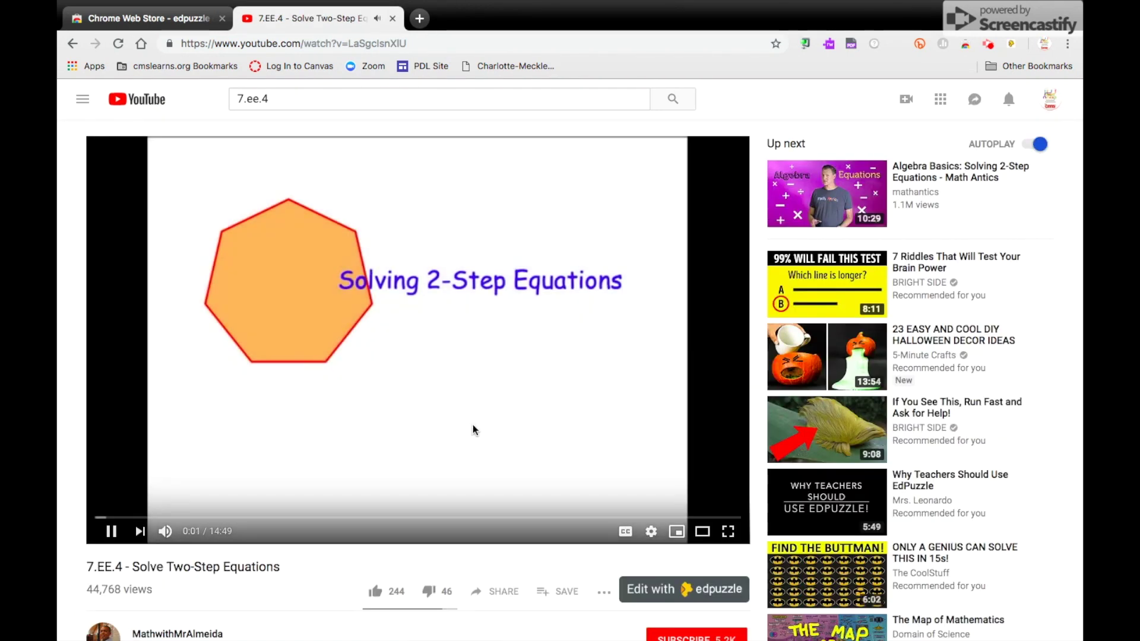
left_click(687, 589)
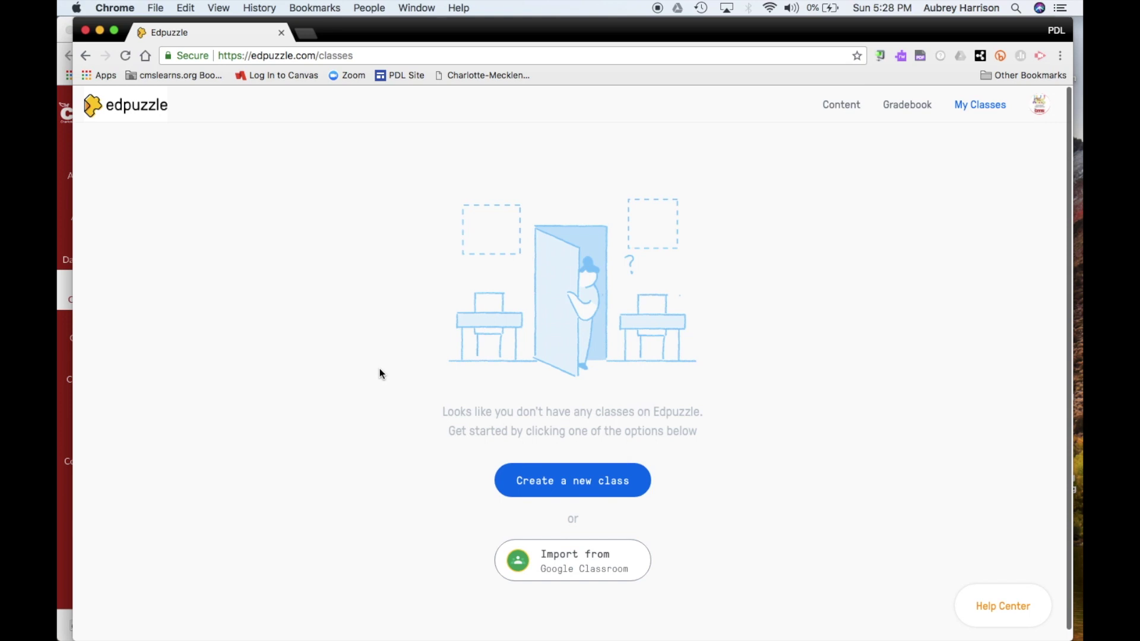
Preview the "7.EE.4 - Solve Two-Step Equations" video from My Content in Edpuzzle and open its assignment options
left_click(832, 105)
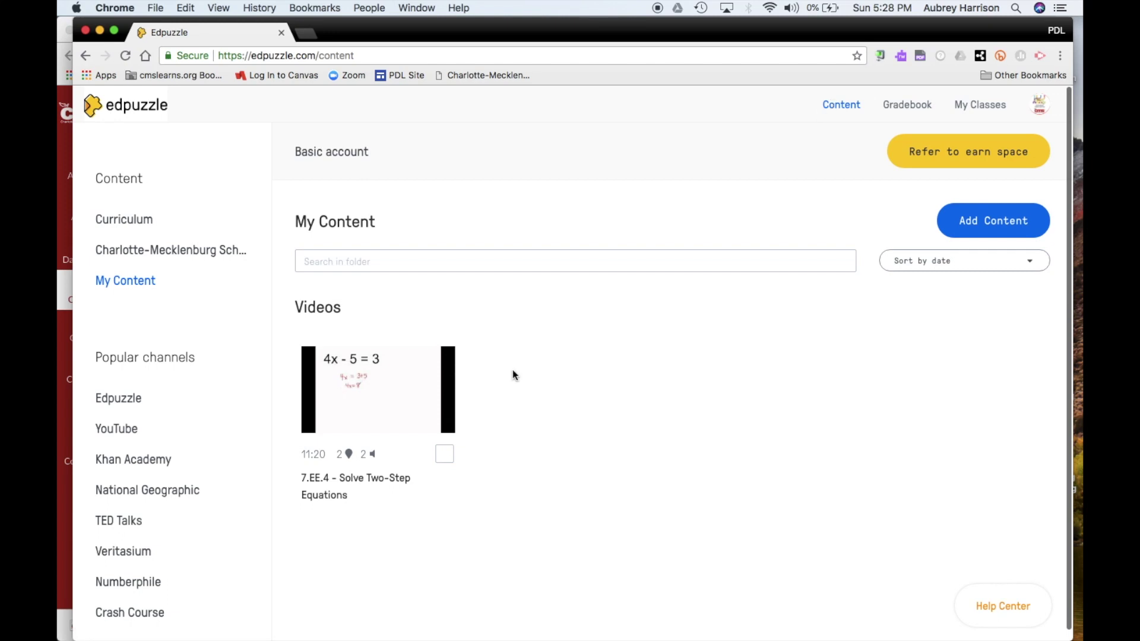
mouse_move(369, 387)
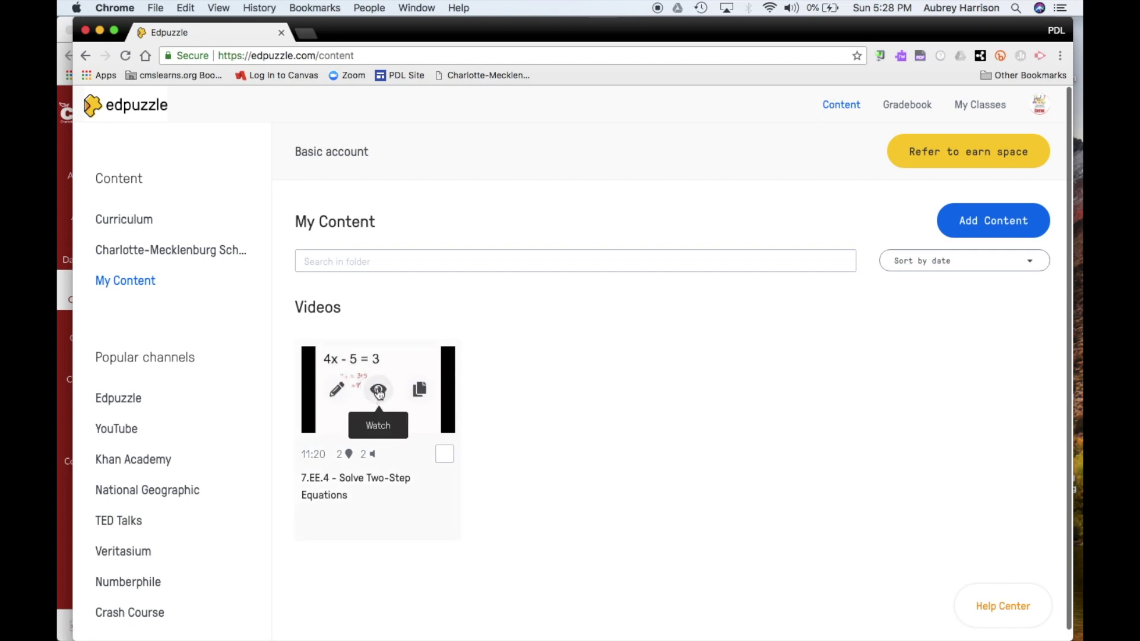
left_click(378, 392)
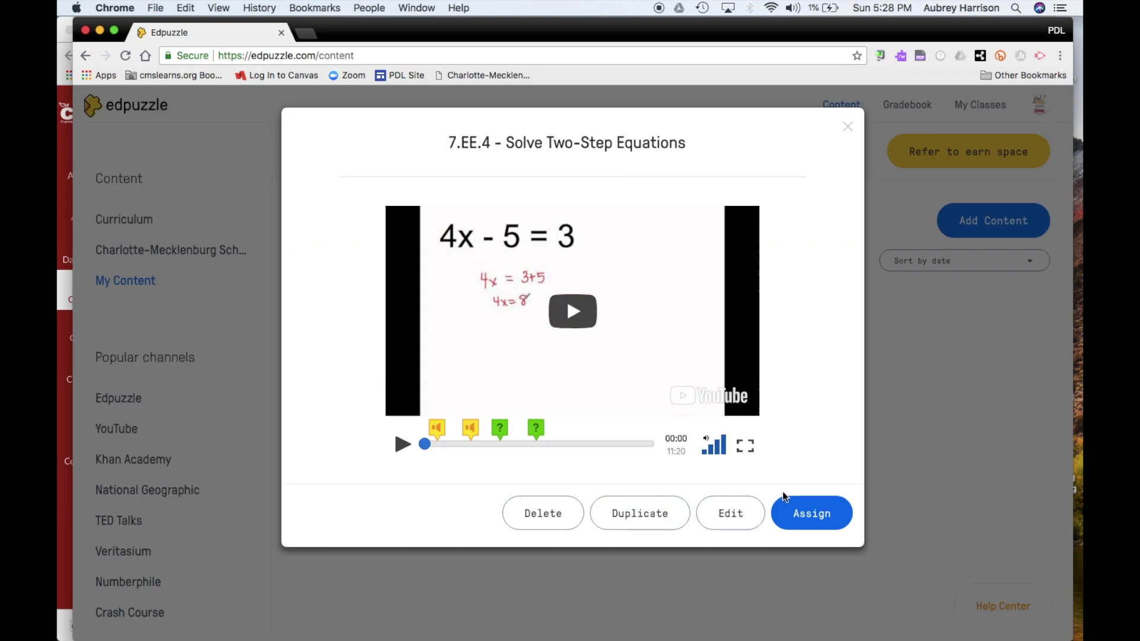
left_click(806, 515)
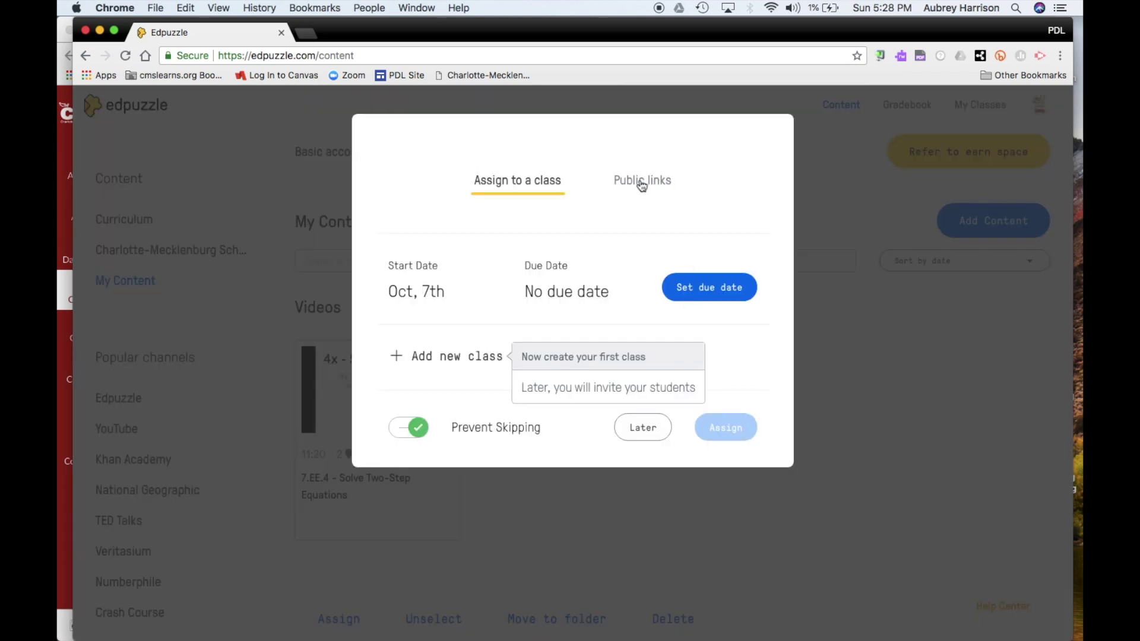
Show the video's public links and copy its medium-size embed code
left_click(642, 187)
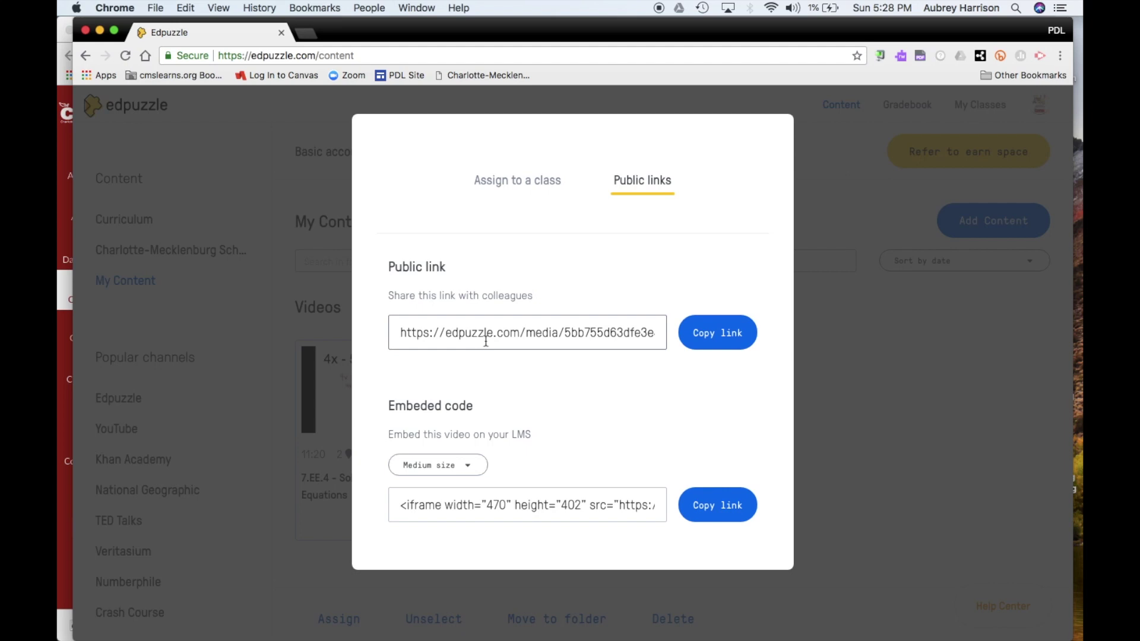
left_click(467, 504)
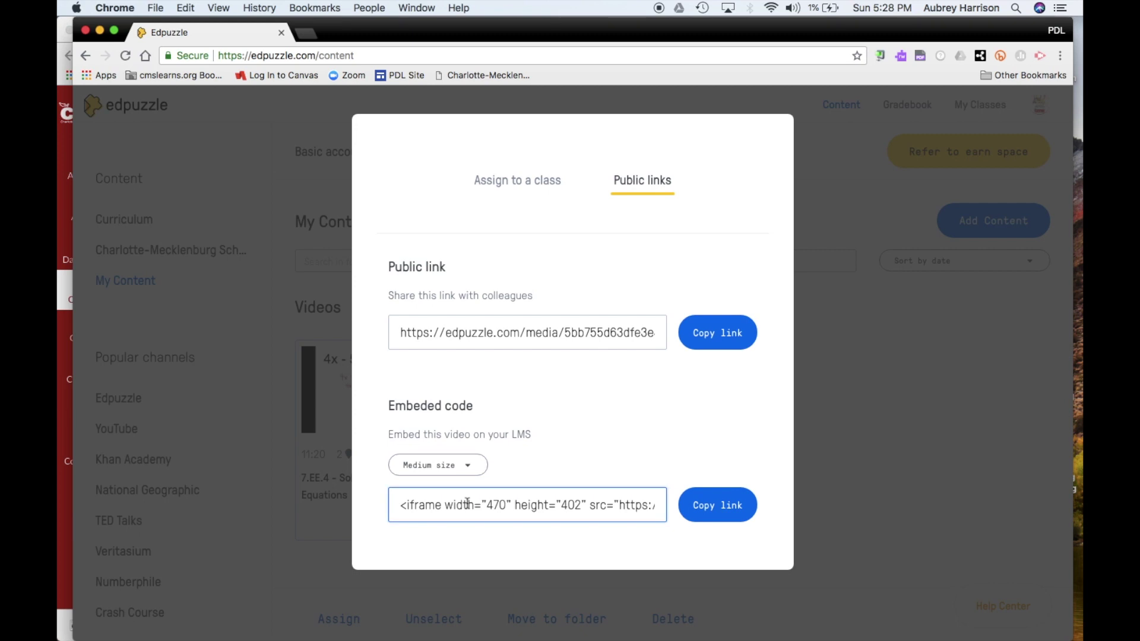
triple_click(467, 503)
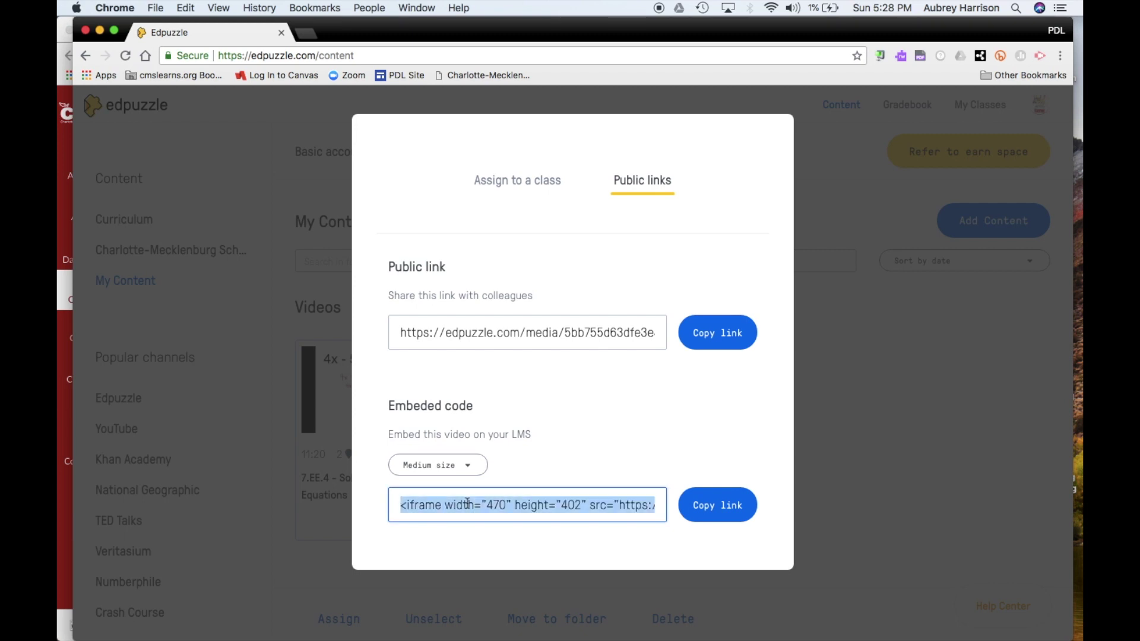
left_click(721, 509)
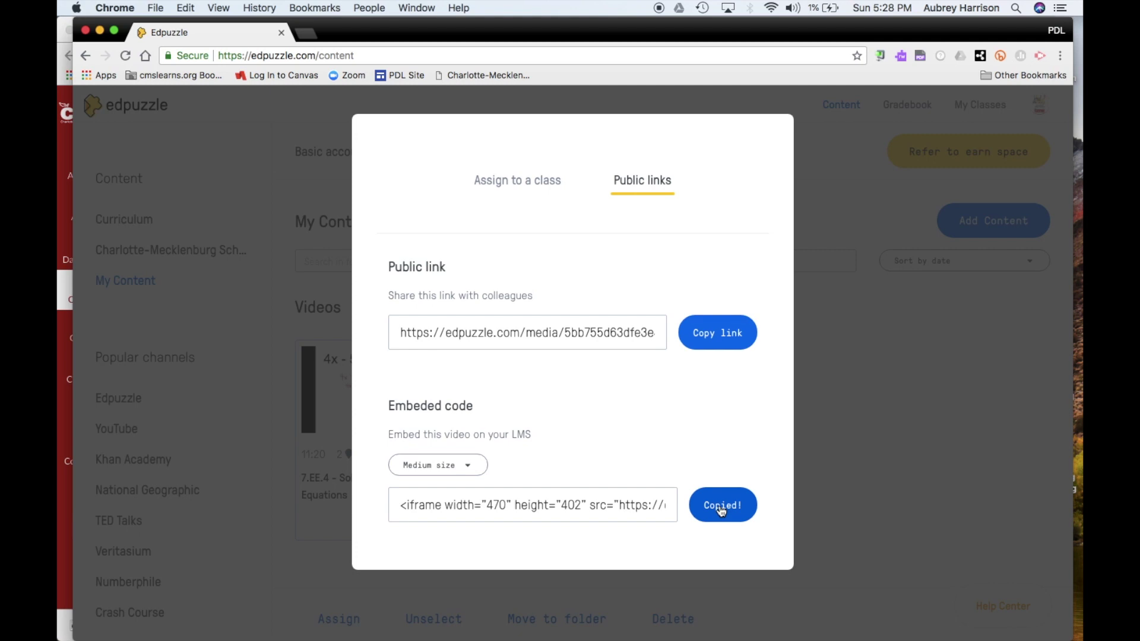
Switch to Canvas, open the teacher's front page for editing and place the cursor below the IT Weekly video
left_click(66, 107)
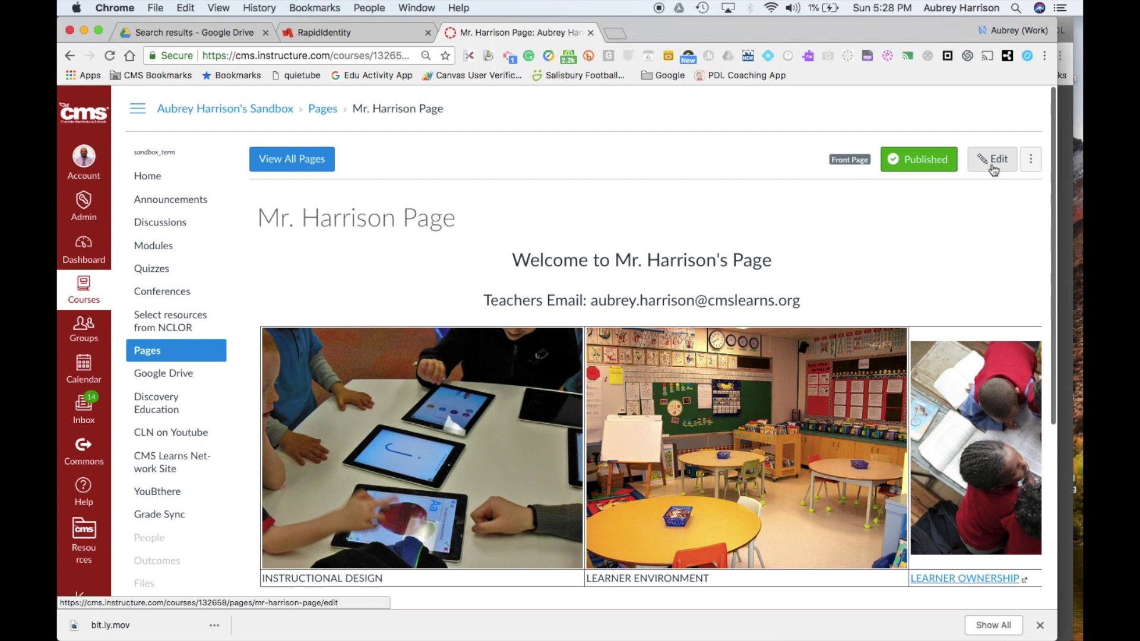
left_click(992, 167)
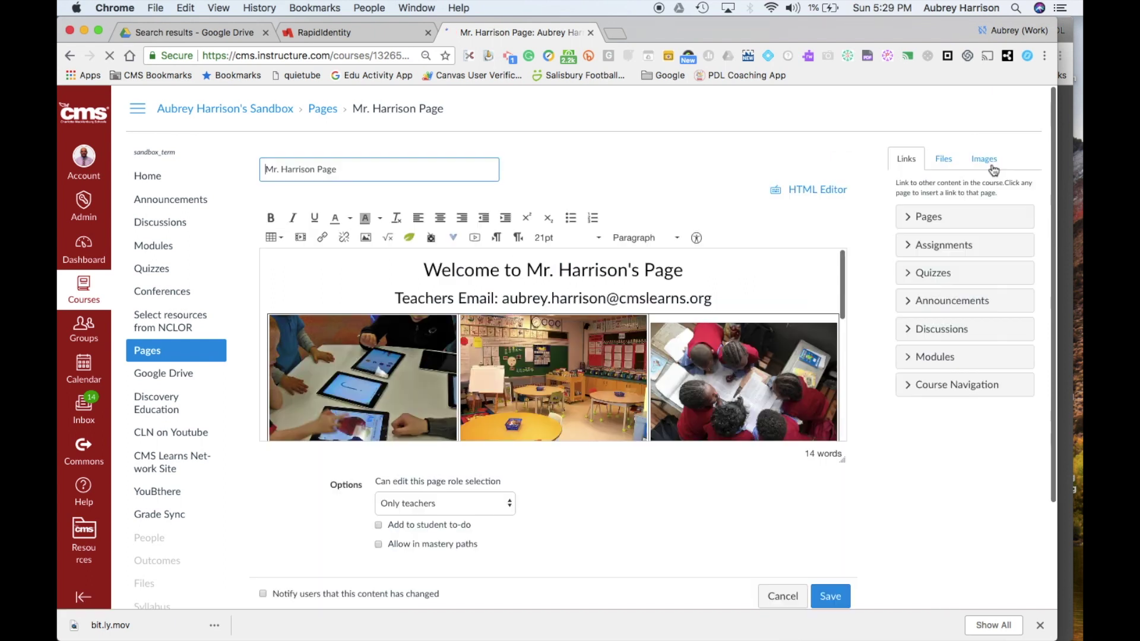
scroll(709, 378, "down", 5)
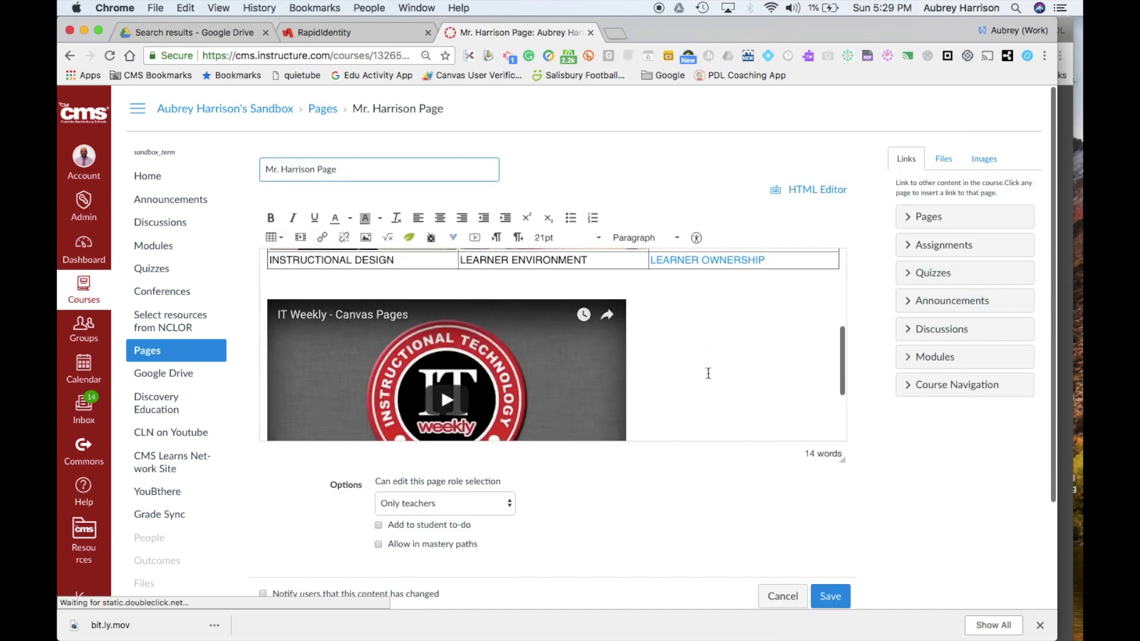
scroll(709, 377, "down", 3)
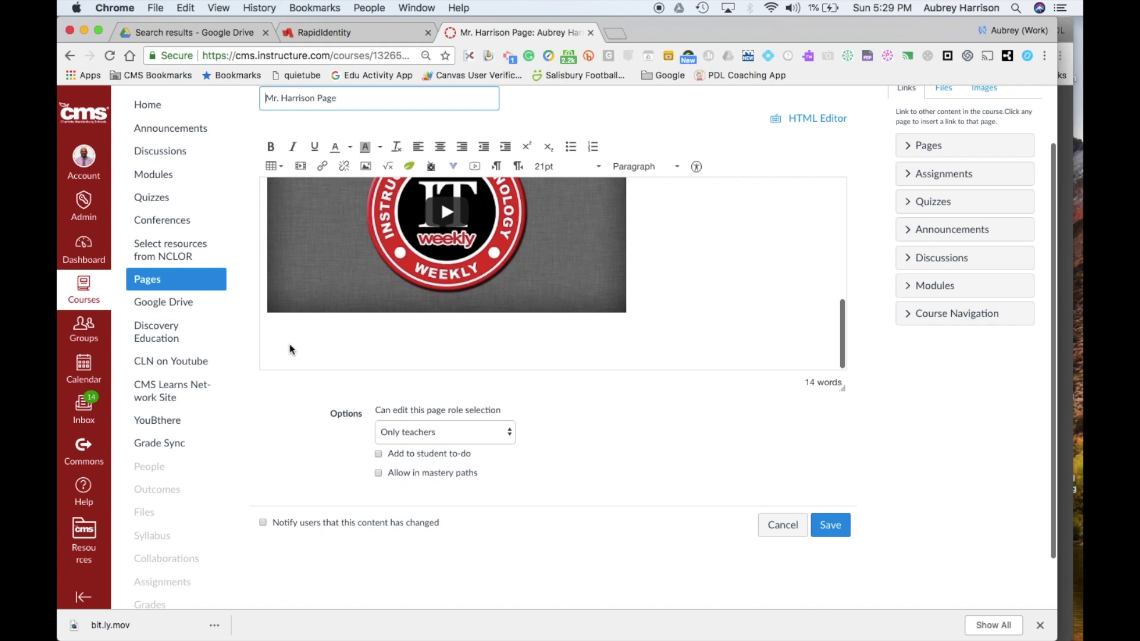
left_click(289, 349)
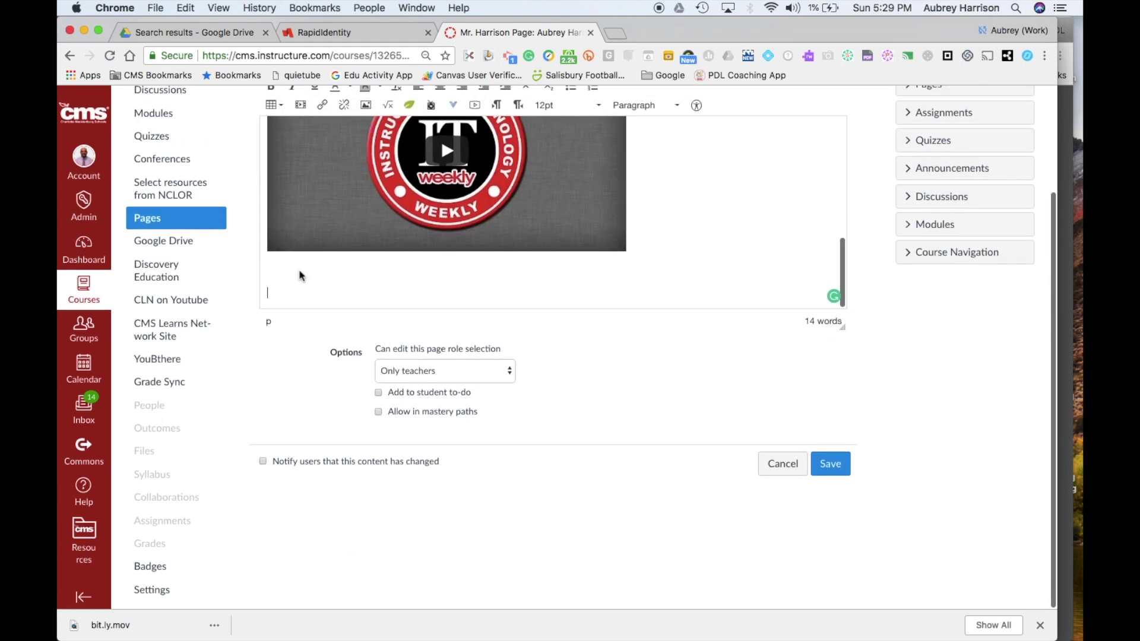
Insert the Edpuzzle video below the IT Weekly video as embedded media, using the copied iframe code
scroll(235, 153, "up", 2)
scroll(235, 154, "up", 1)
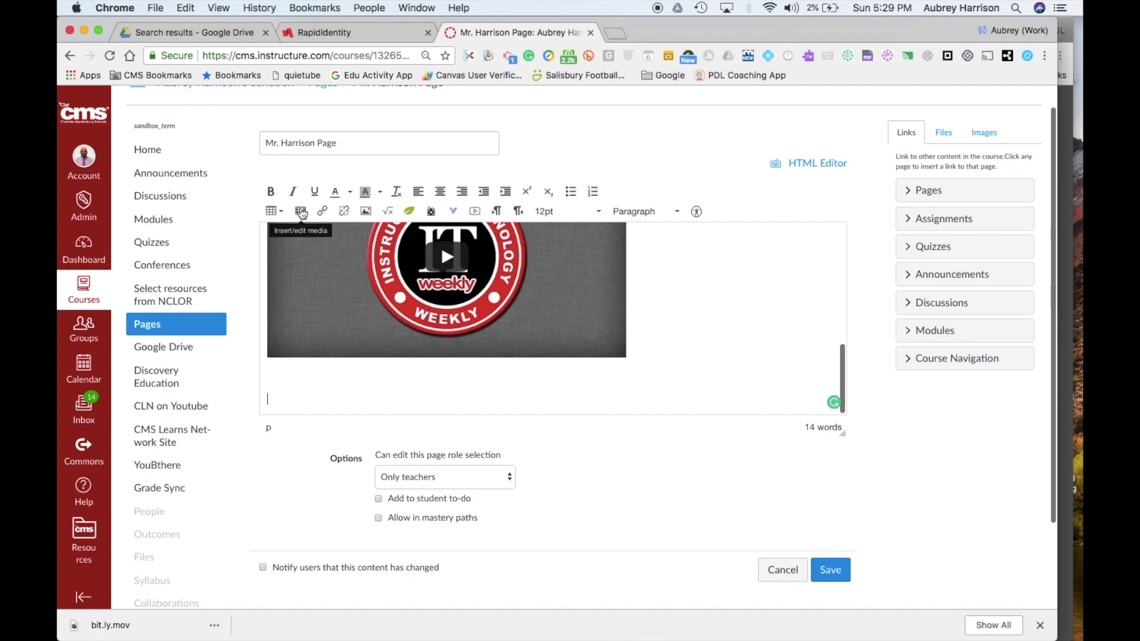
left_click(302, 212)
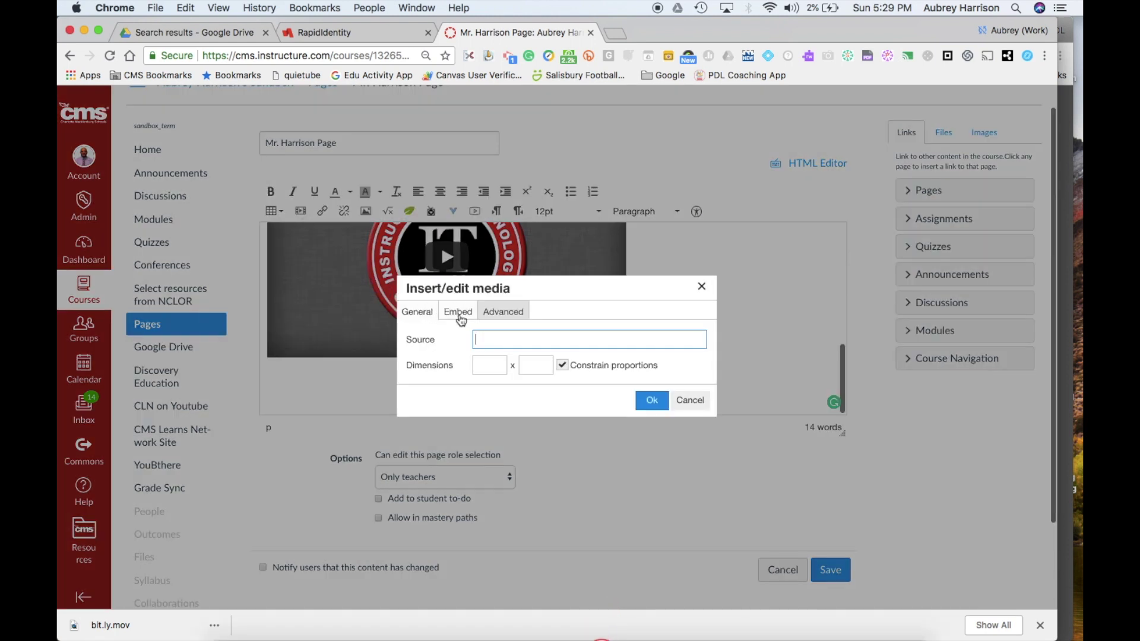
left_click(460, 313)
left_click(453, 359)
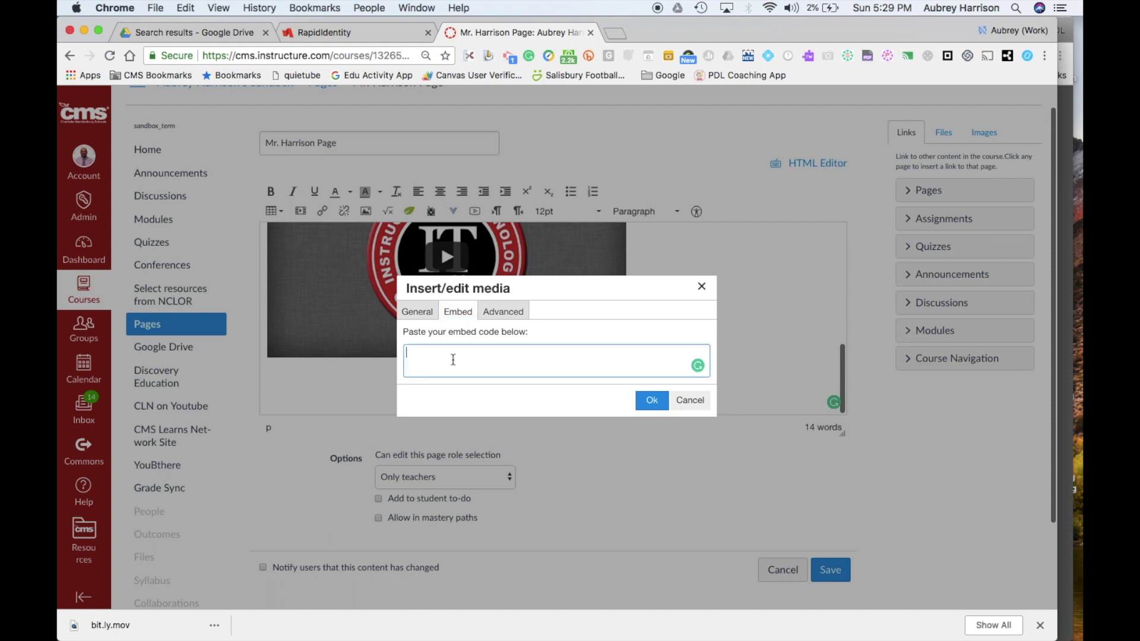
key("super+v")
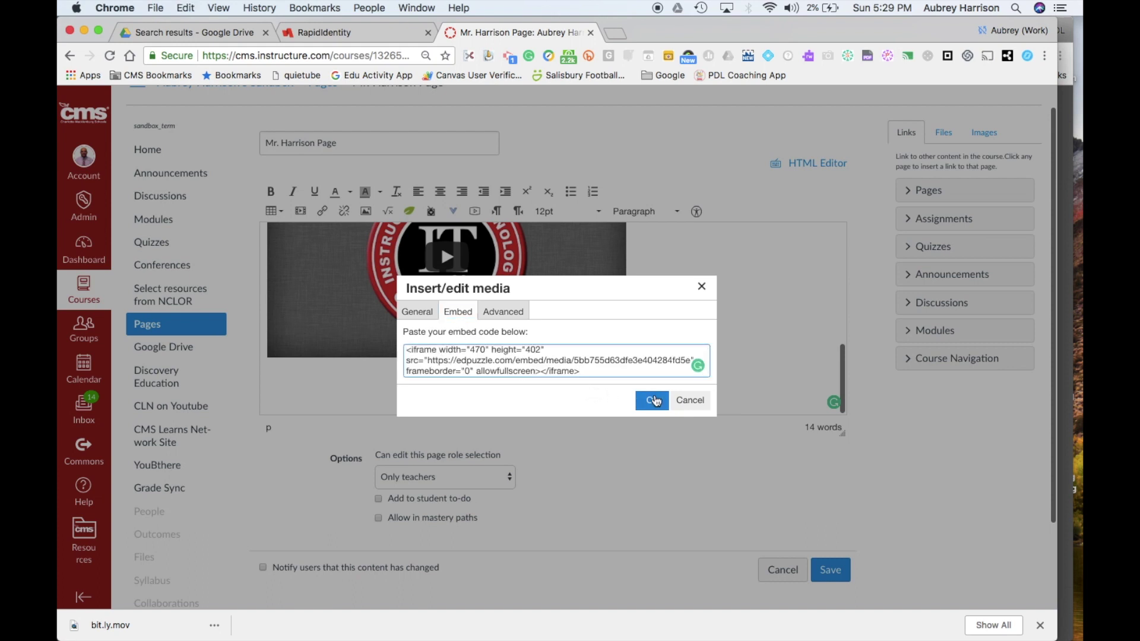
left_click(653, 401)
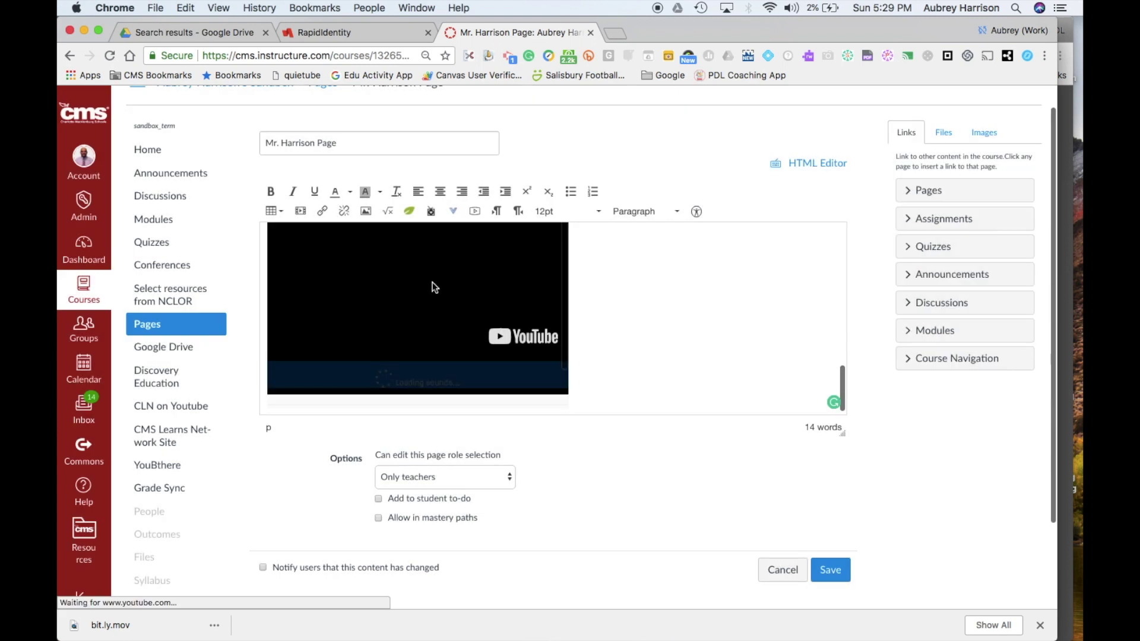
Save the Canvas page and check the embedded Edpuzzle video at its end
left_click(845, 579)
scroll(633, 469, "down", 7)
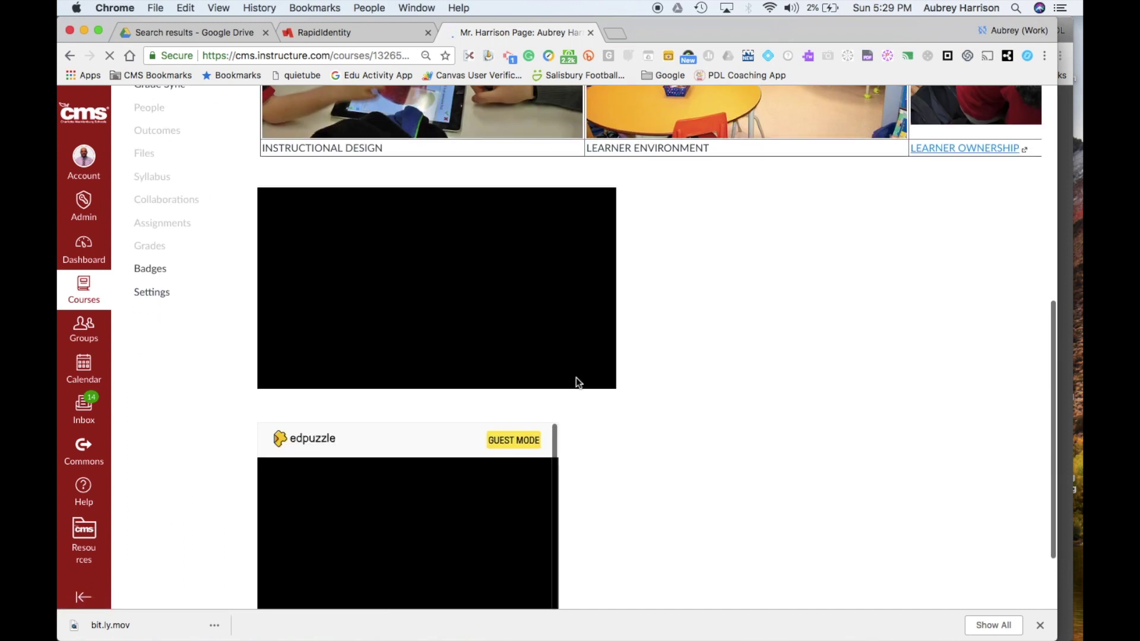
scroll(579, 383, "down", 2)
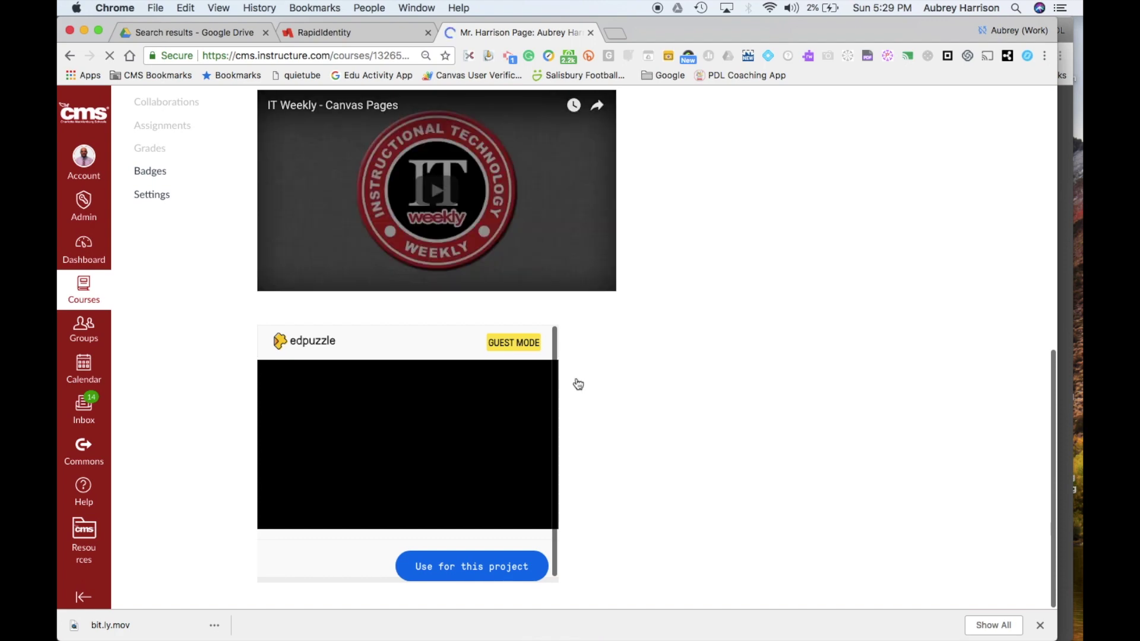